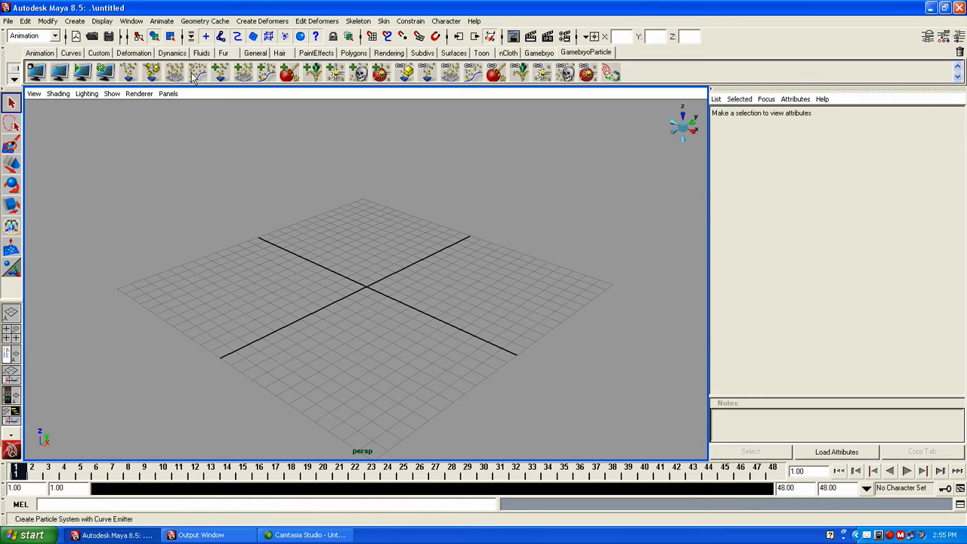
Step: Create a Gamebryo particle system with a point emitter at the grid origin
click(130, 74)
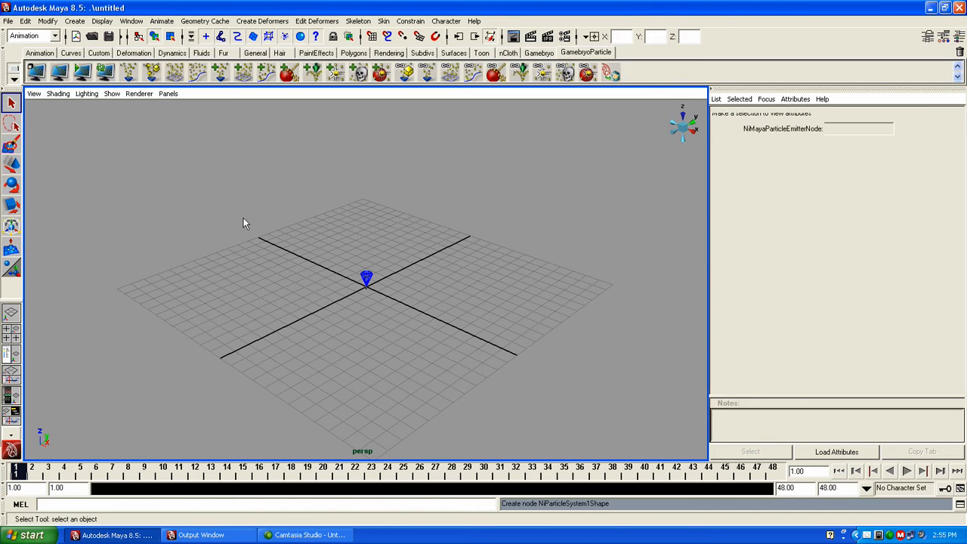
alt+middle_drag(317, 254, 309, 264)
alt+right_drag(308, 263, 579, 259)
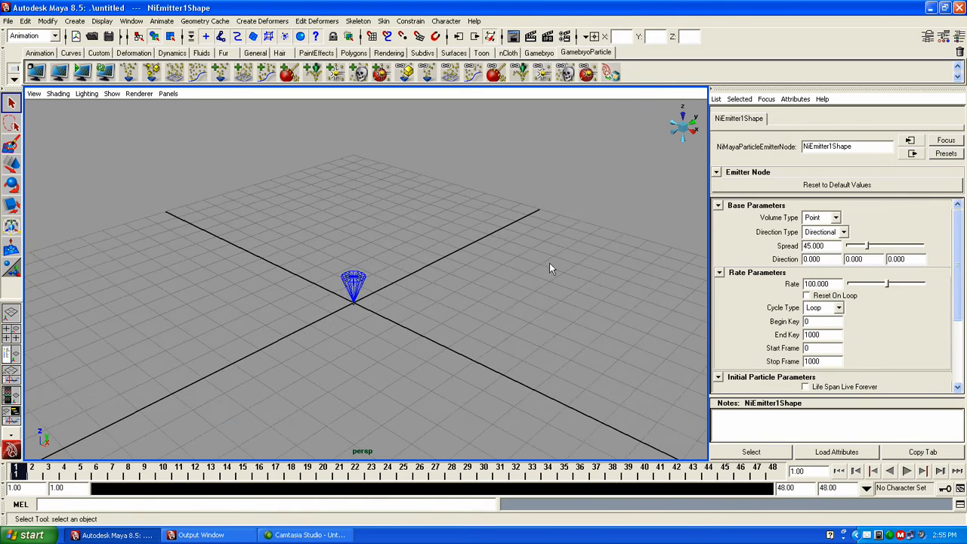
alt+right_drag(315, 275, 282, 280)
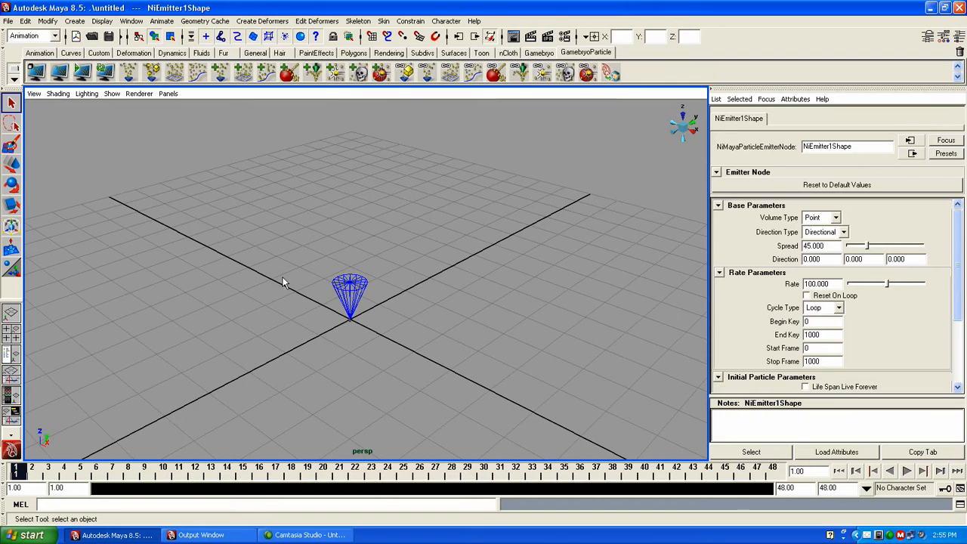
Step: Examine the attributes of NiParticleSystem1 and NiEmitter1 from the Outliner
click(11, 353)
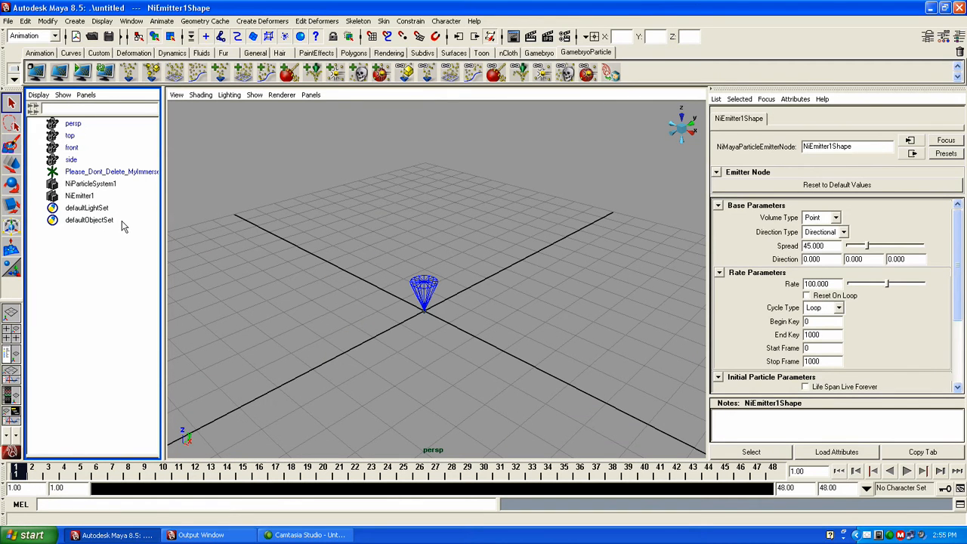
click(80, 197)
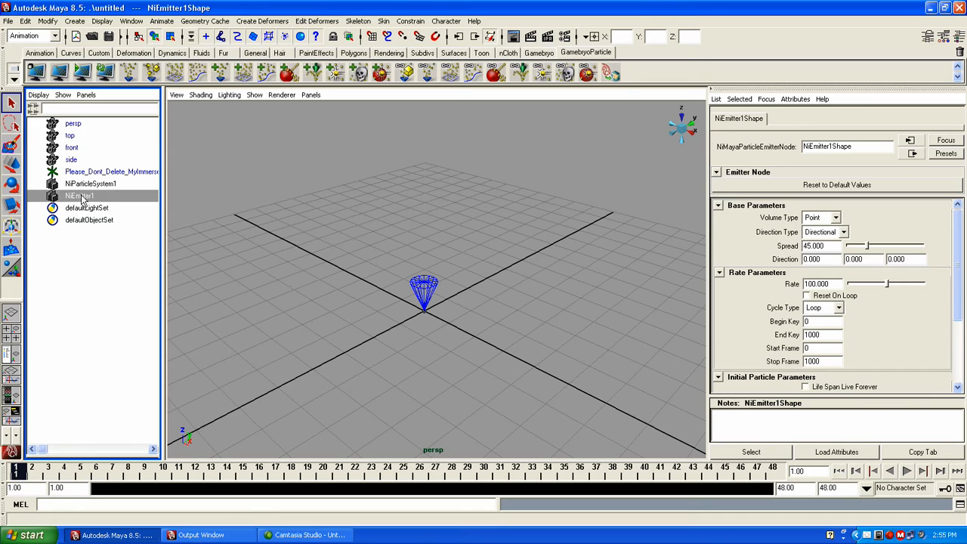
click(72, 184)
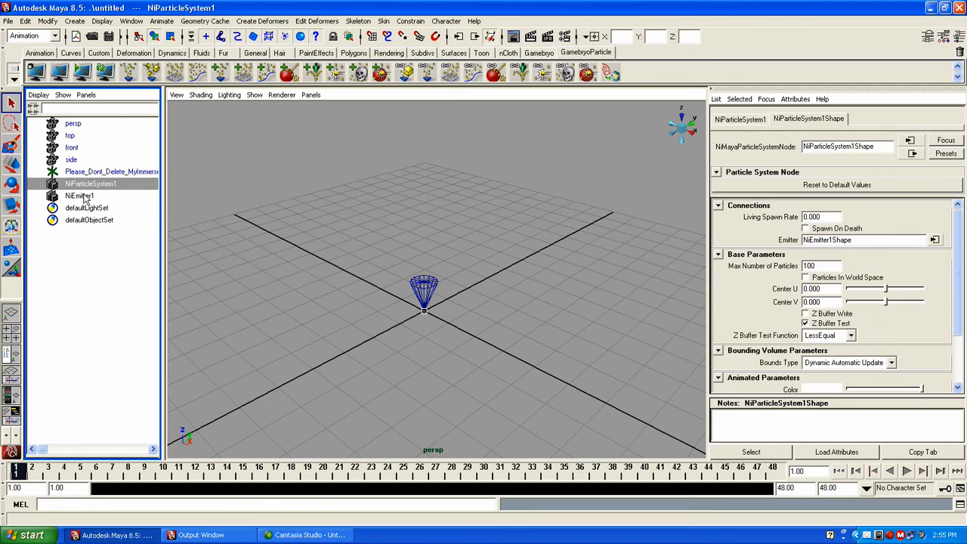
click(85, 197)
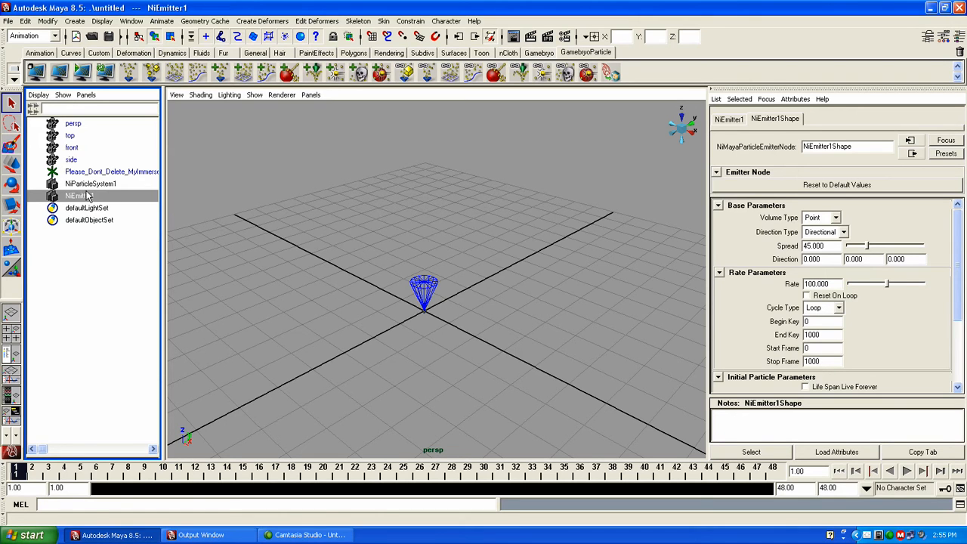
click(91, 183)
click(90, 196)
Step: Graph the NiMayaDefaultParticleMaterial network in the Hypershade work area
click(12, 393)
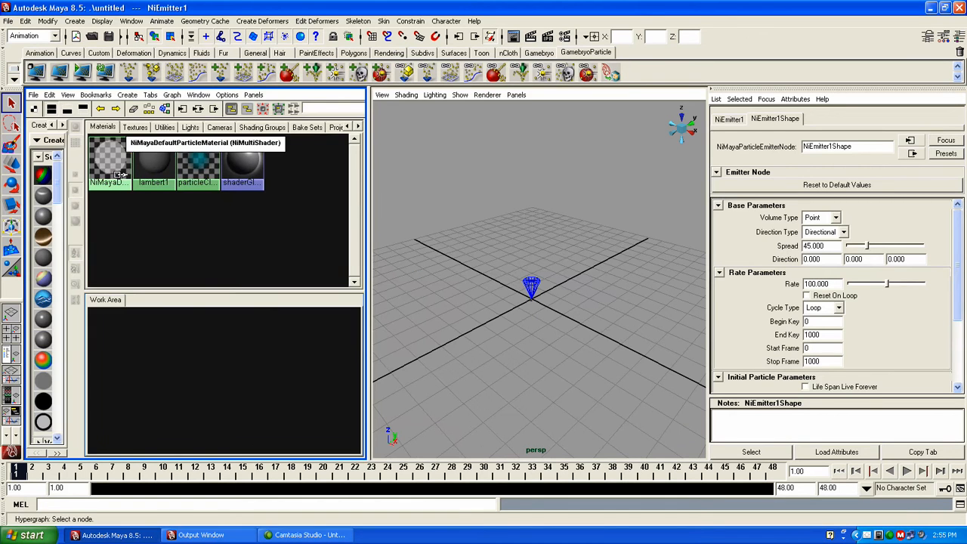
click(126, 173)
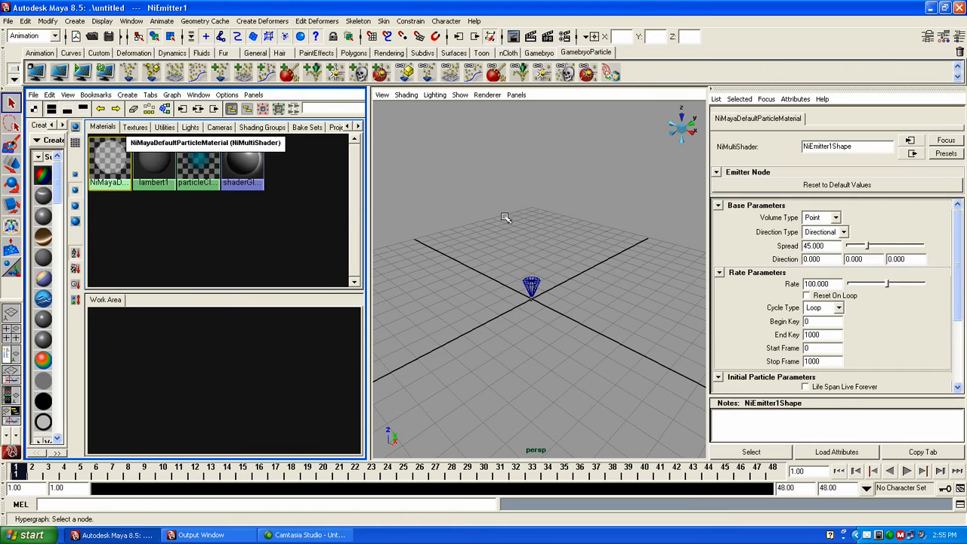
right_click(115, 168)
click(151, 203)
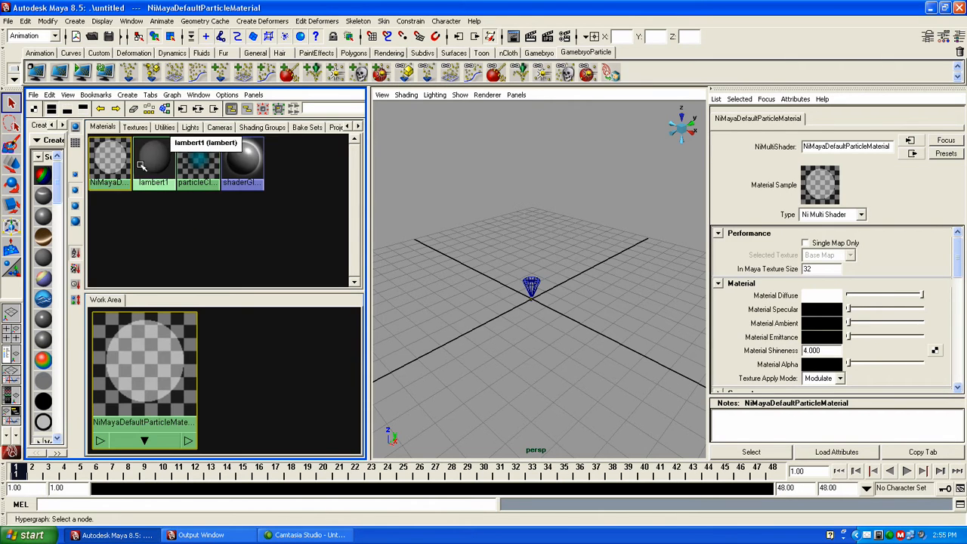
Step: Connect a file texture using fire.dds from the desktop's Particle Textures folder to the particle material's Base Map, and regraph its network
scroll(942, 272, down, 5)
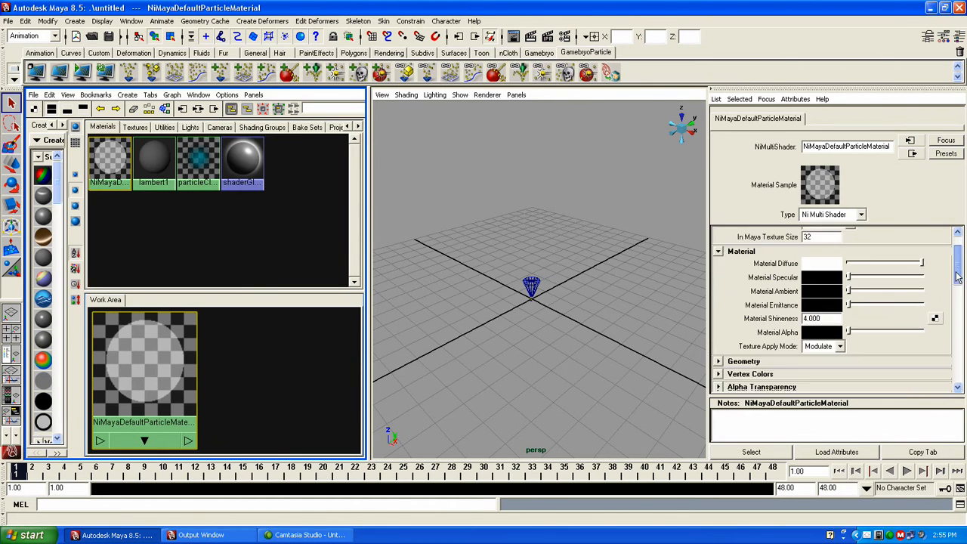
click(720, 329)
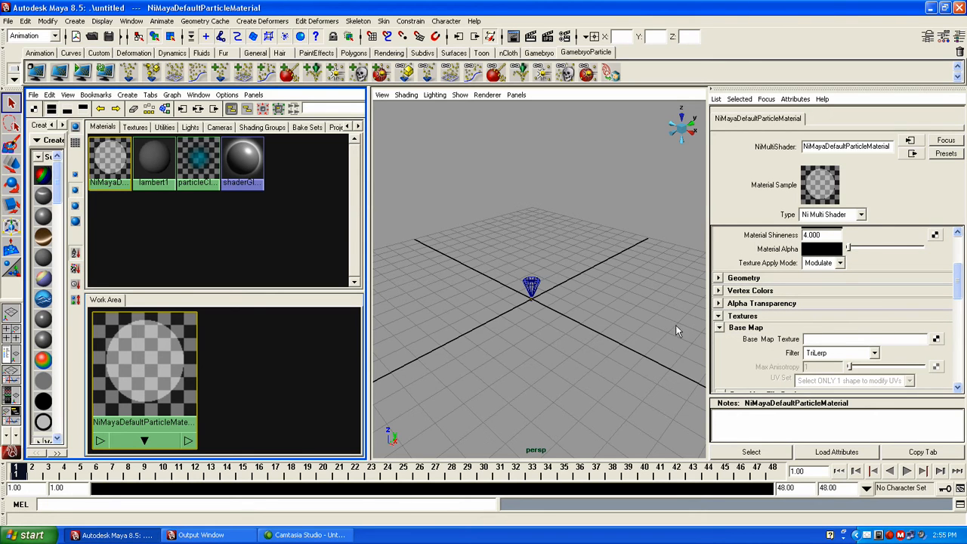
click(936, 339)
click(389, 376)
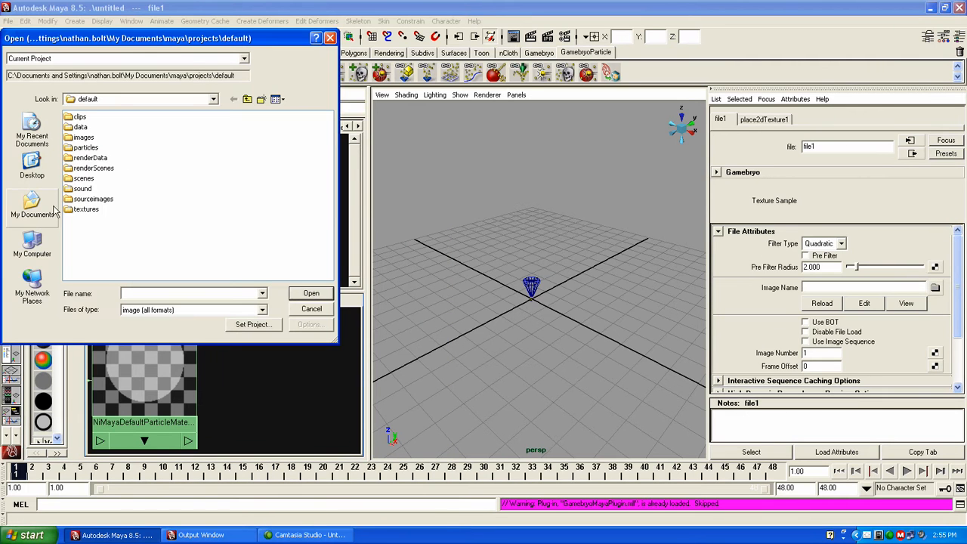
click(31, 168)
double_click(102, 169)
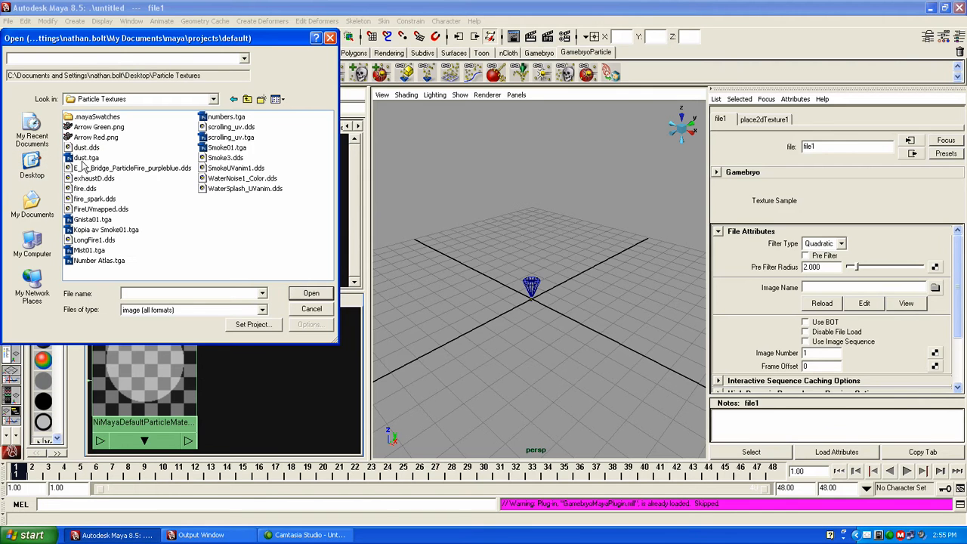
click(85, 189)
click(327, 294)
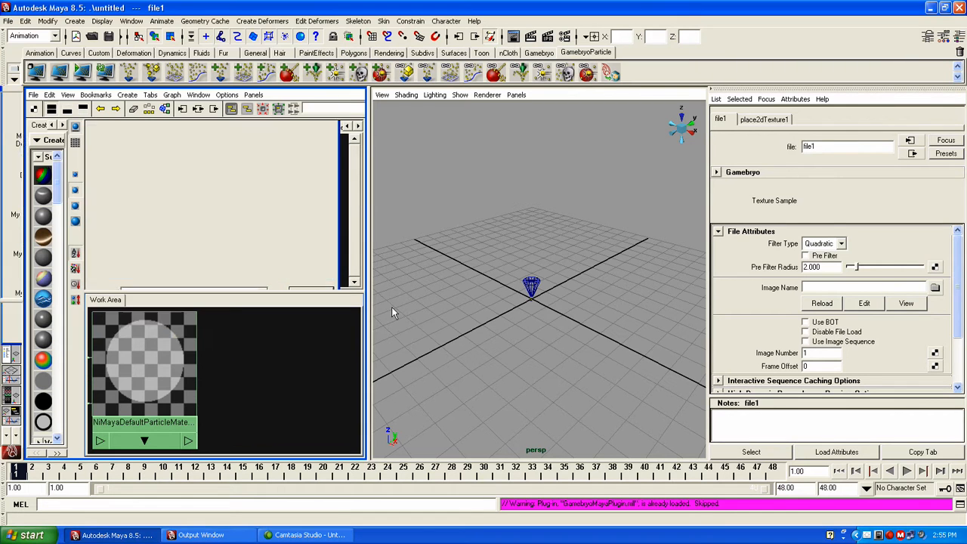
click(144, 355)
right_drag(151, 347, 160, 367)
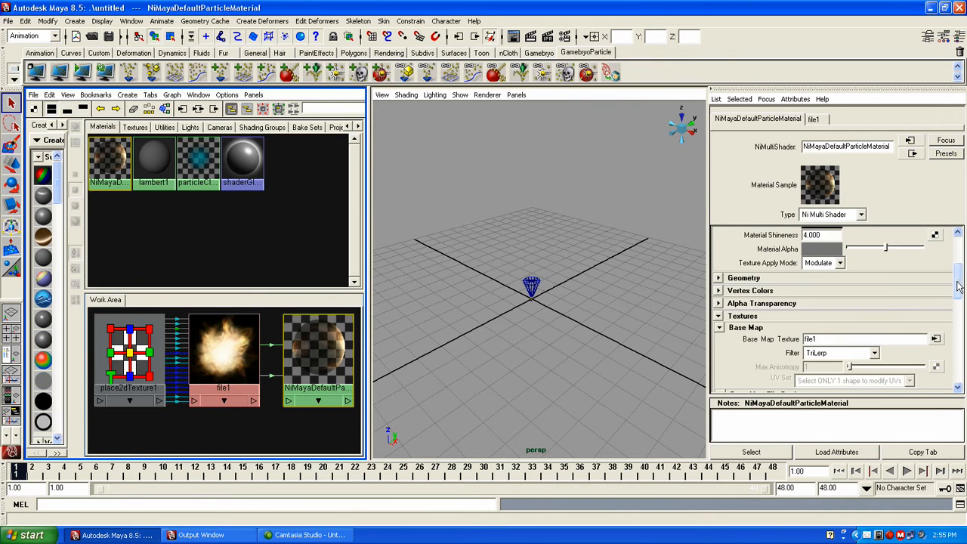
Step: Set the particle material's Material Diffuse to black and its Material Emittance to white
drag(957, 283, 957, 251)
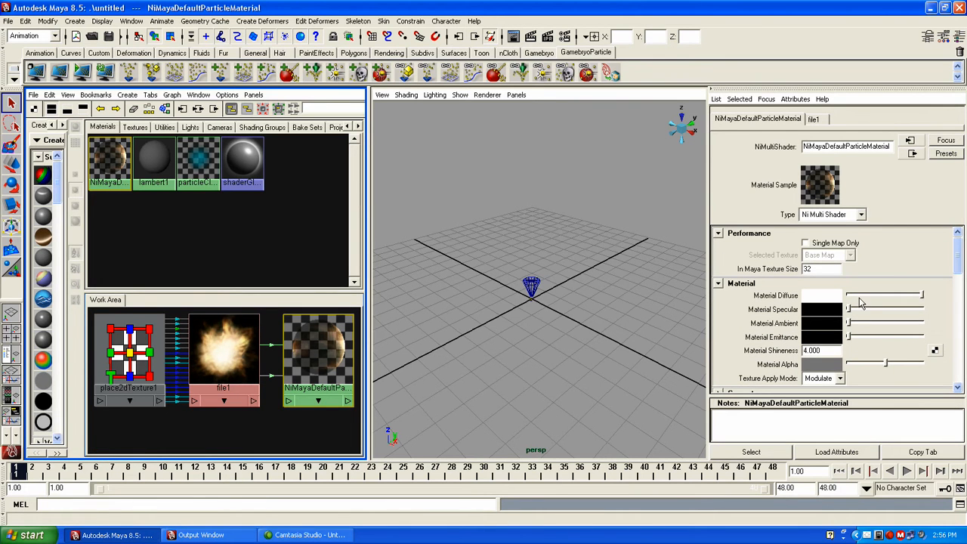
drag(855, 295, 839, 297)
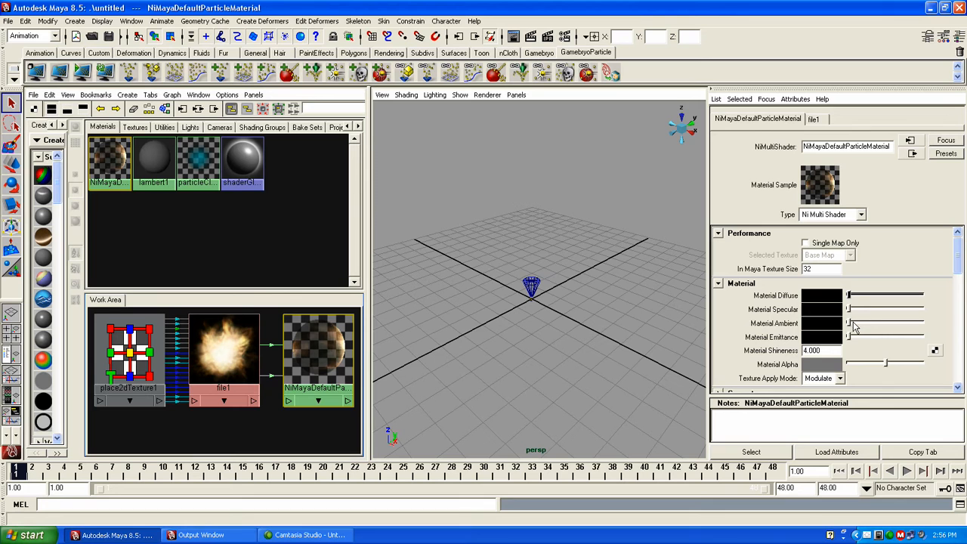
drag(851, 339, 937, 352)
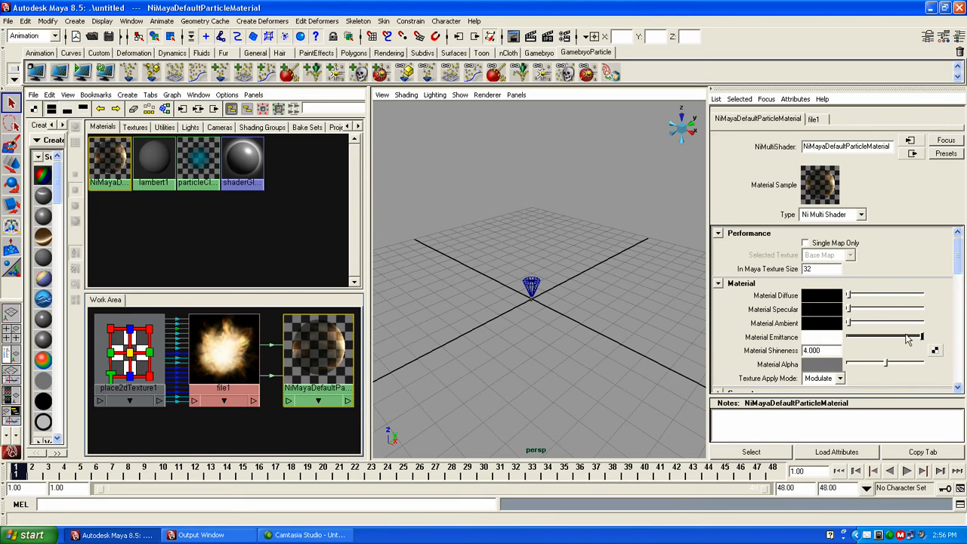
Step: Enable Override Default Values for the particle material's Vertex Colors
scroll(874, 291, down, 5)
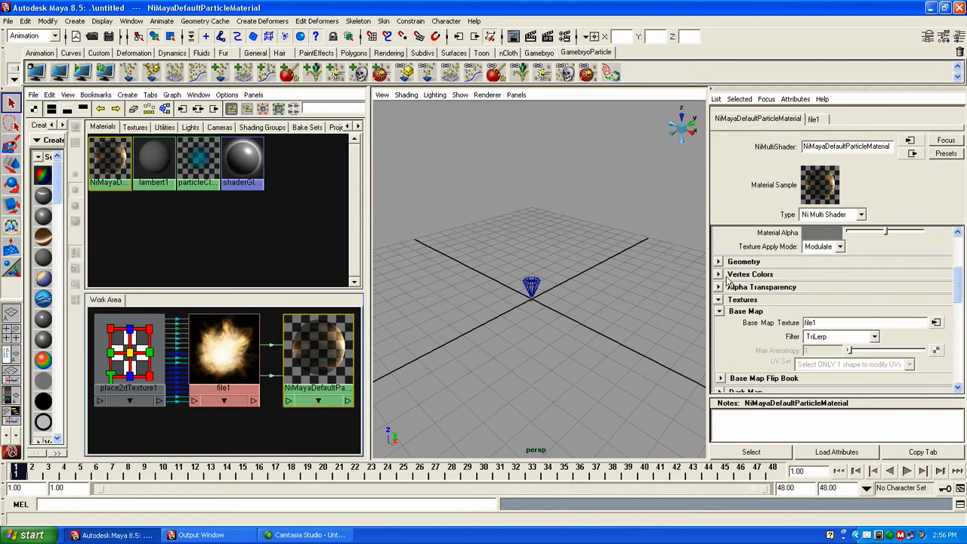
click(733, 276)
click(805, 284)
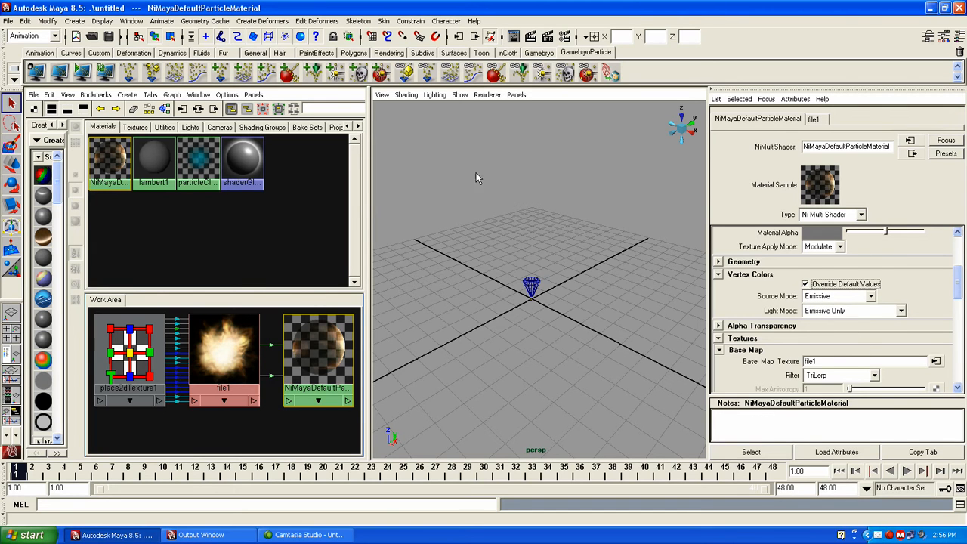
scroll(905, 253, up, 4)
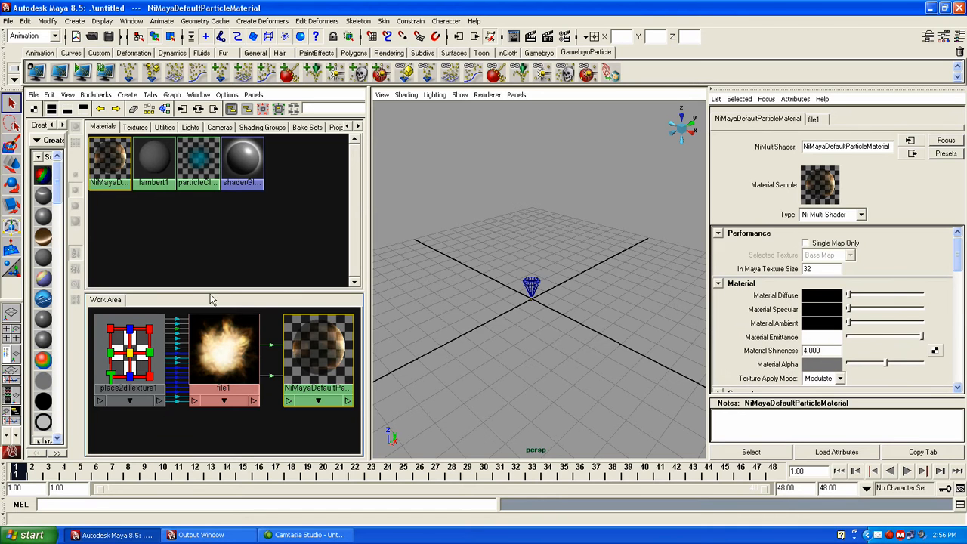
Step: Assign NiMayaDefaultParticleMaterial to NiParticleSystem1
click(11, 353)
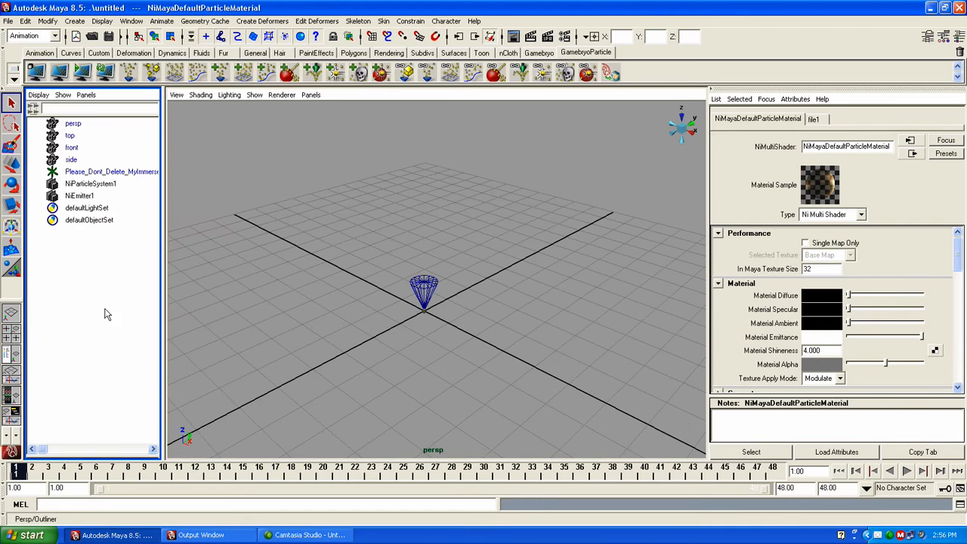
click(109, 184)
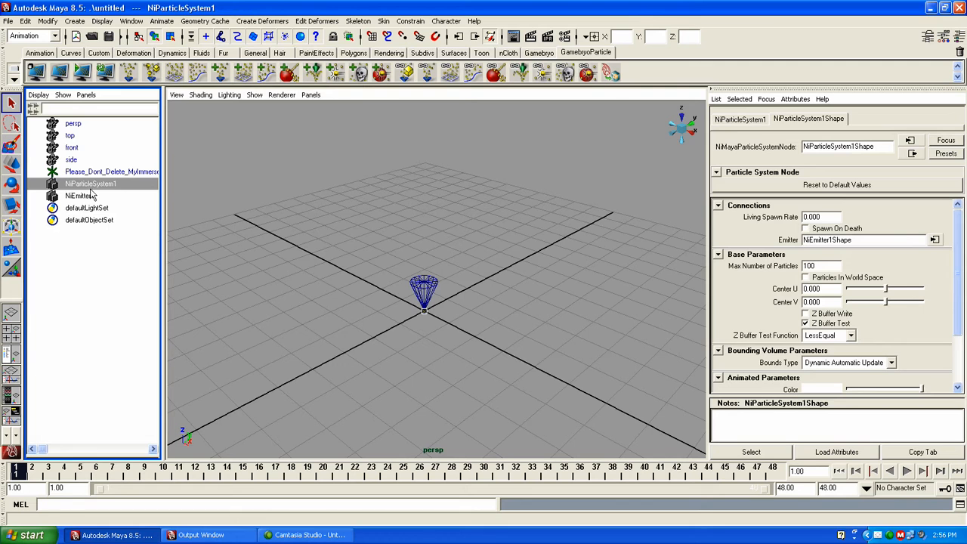
click(11, 394)
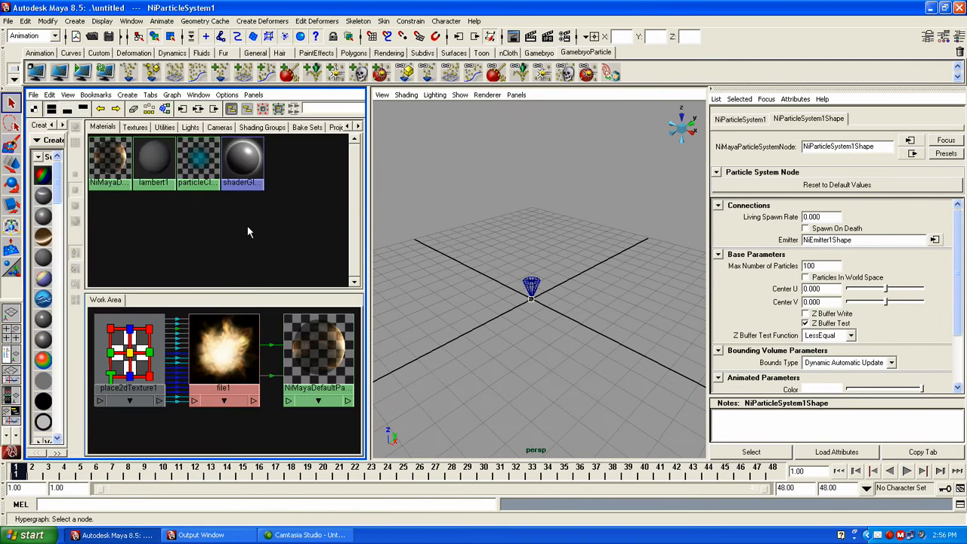
right_click(107, 155)
click(106, 128)
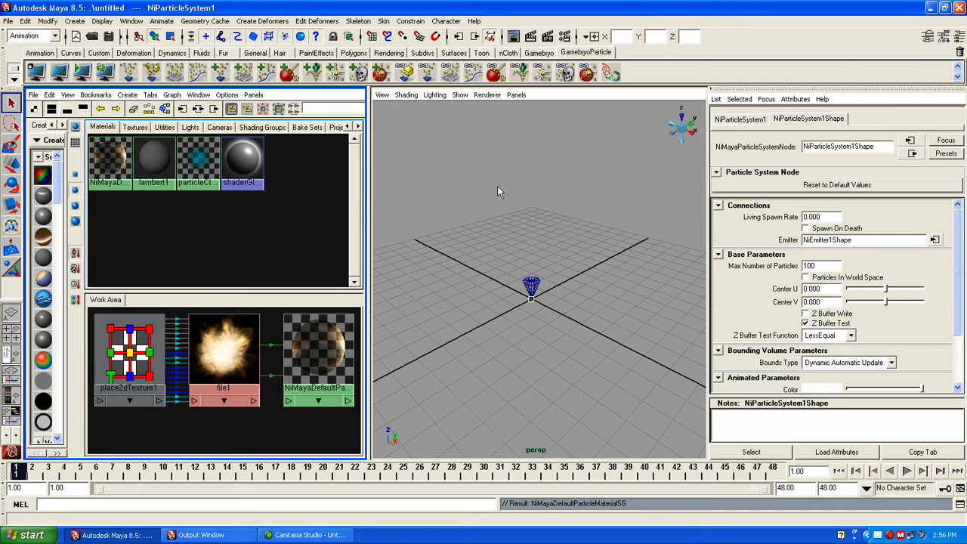
Step: Reduce the Maya window to part of the screen and bring up the Start Remote Viewer settings
click(944, 7)
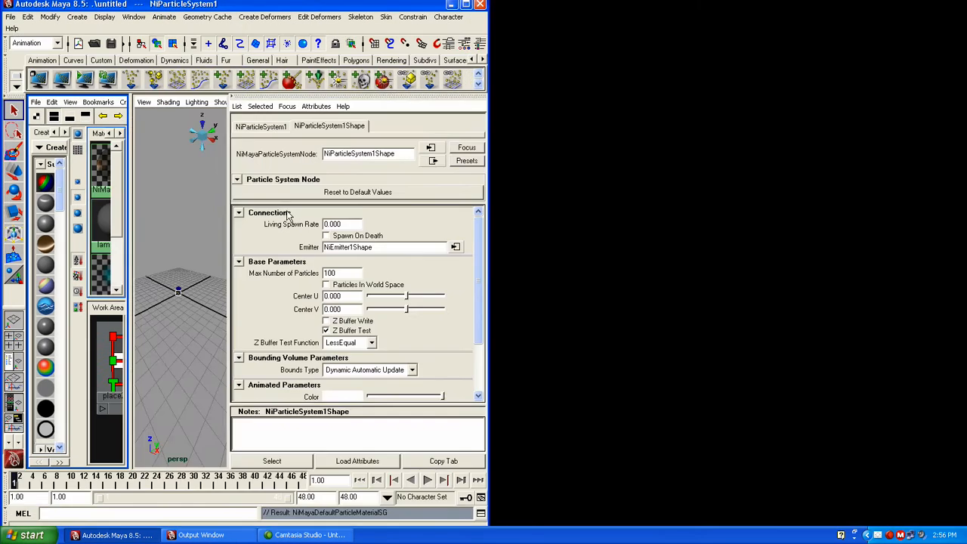
click(63, 81)
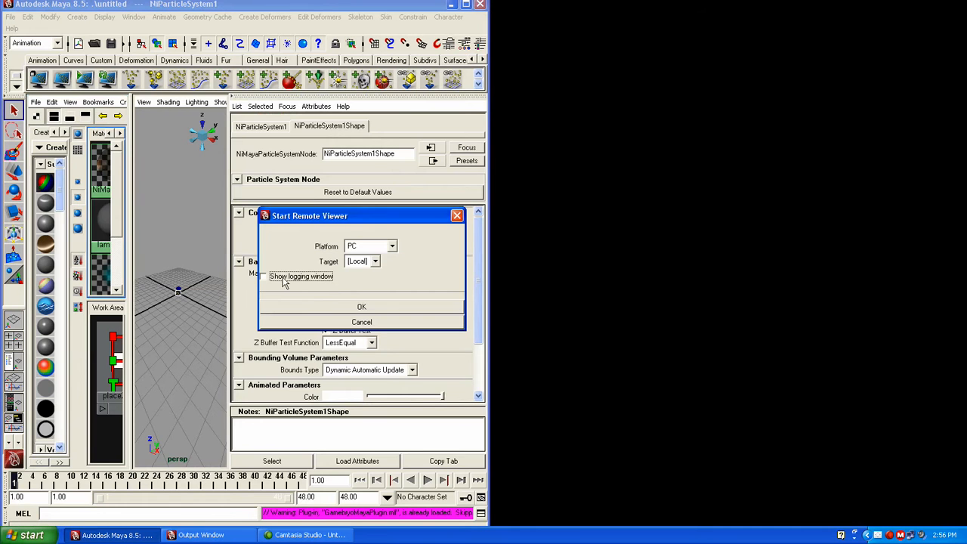
drag(349, 219, 426, 205)
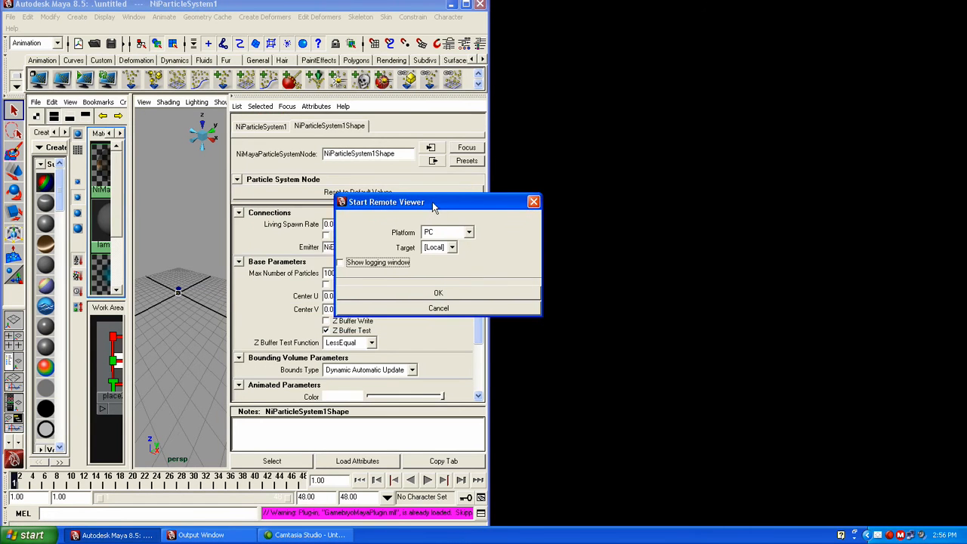
Step: Try the Playstation 3 and Wii platforms for the remote viewer
click(468, 233)
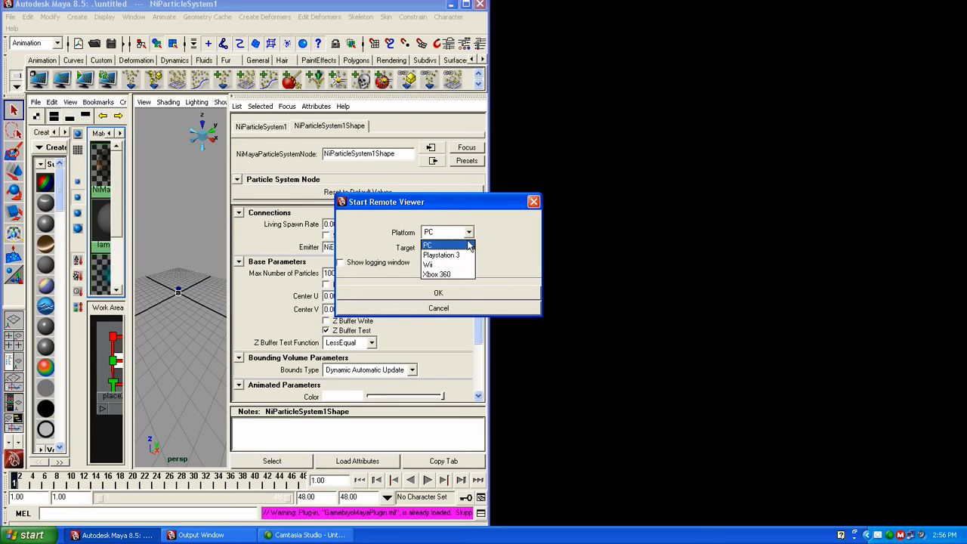
click(446, 255)
click(469, 233)
click(450, 264)
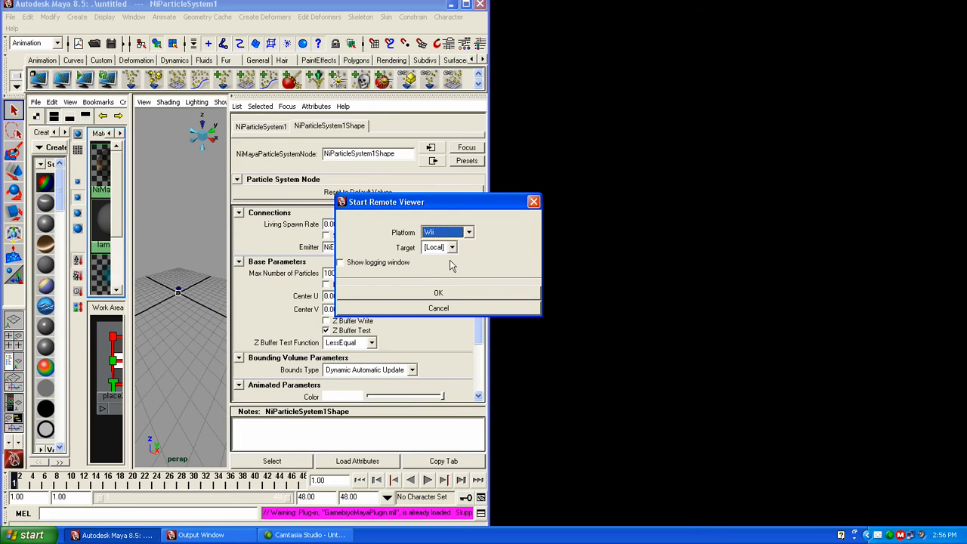
Step: Start the remote viewer with the platform set to PC
click(468, 233)
click(453, 242)
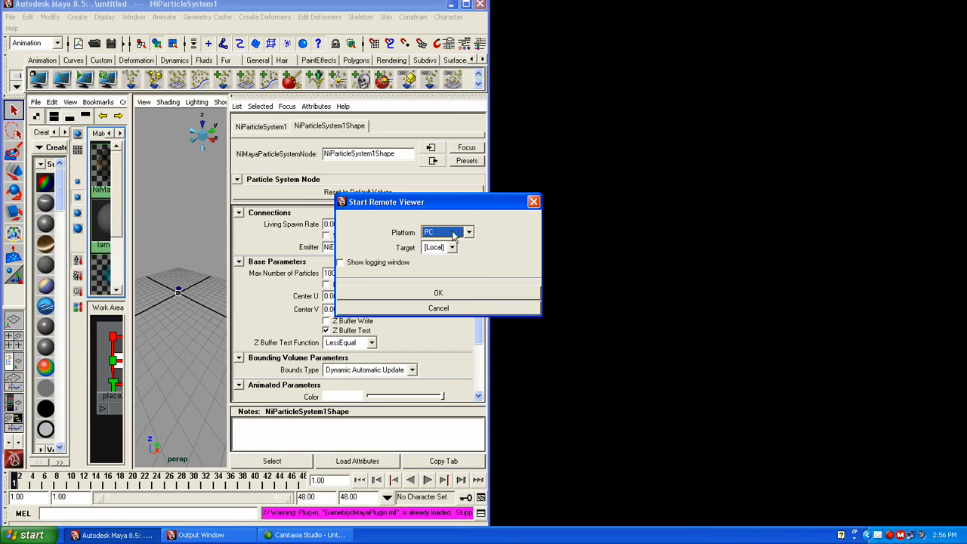
click(437, 295)
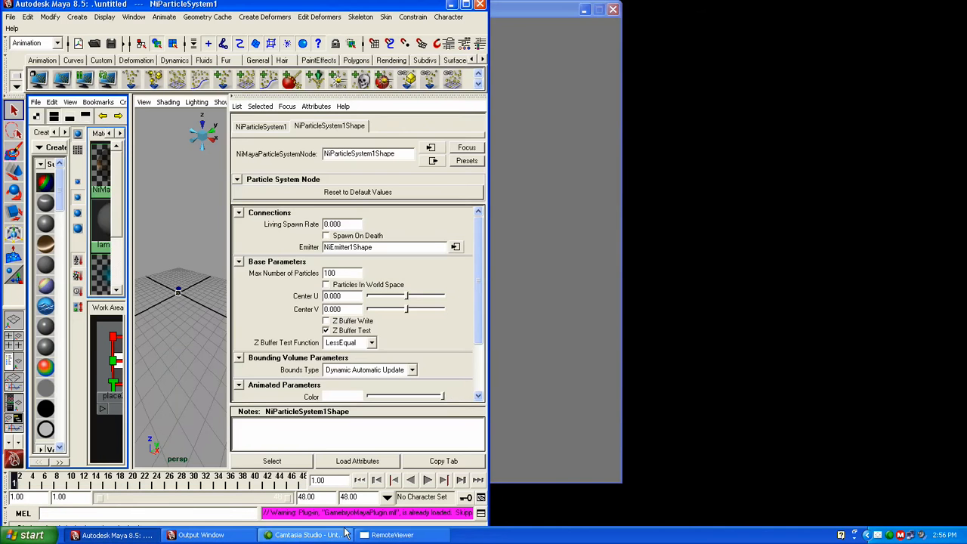
Step: Place the RemoteViewer window beside Maya and adjust Maya's perspective camera to frame the particle effect
click(381, 535)
drag(419, 15, 766, 33)
click(172, 300)
alt+right_drag(190, 283, 146, 302)
mouse_move(209, 318)
alt+mouse_down()
mouse_move(194, 321)
mouse_move(210, 323)
alt+mouse_up()
alt+drag(189, 283, 191, 320)
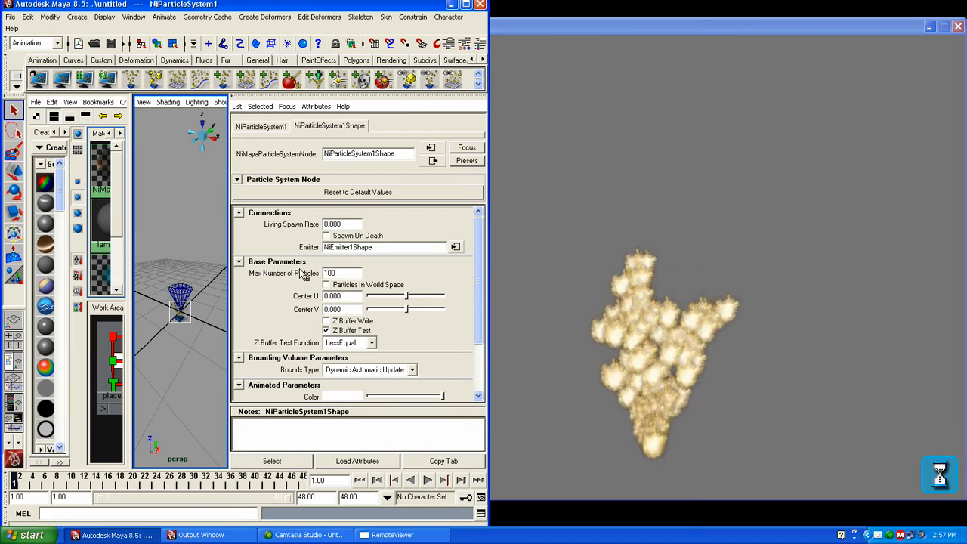
Step: Switch to the Outliner and perspective layout, select the NiEmitter1 node, and frame the emitter in the perspective view
click(17, 364)
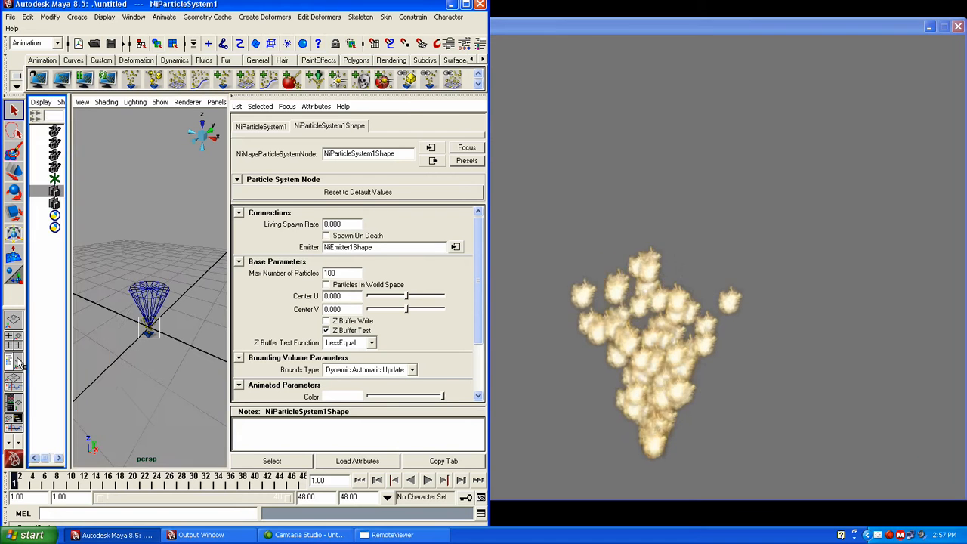
drag(82, 267, 91, 264)
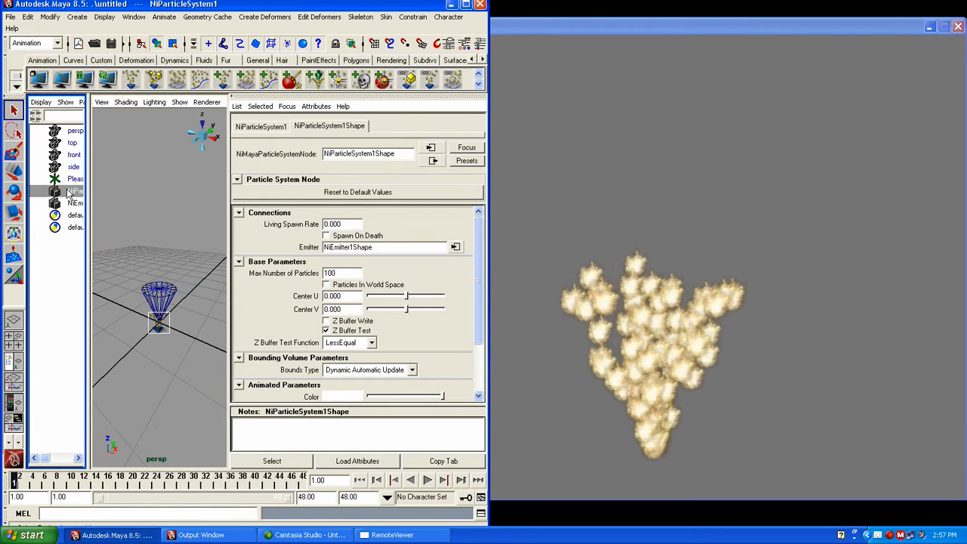
click(75, 203)
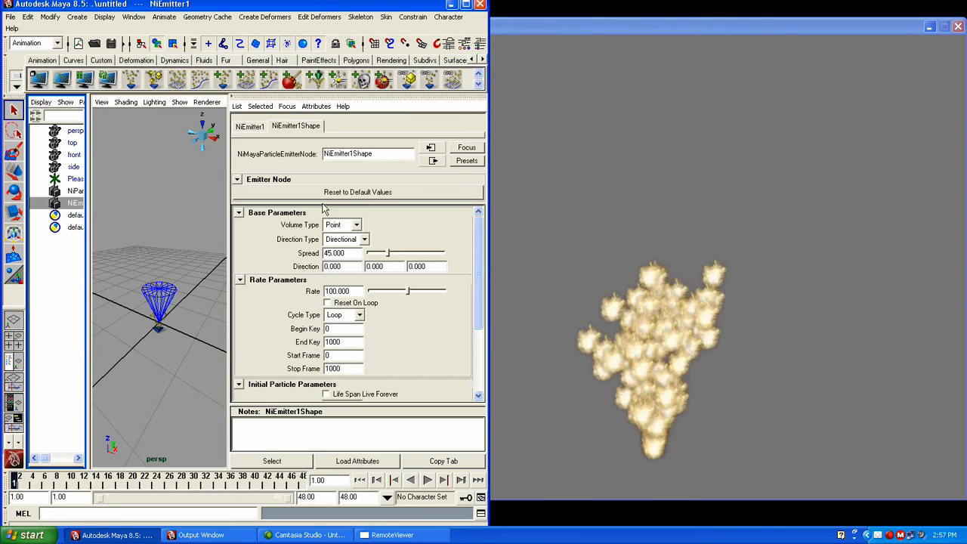
alt+right_drag(153, 318, 176, 313)
alt+middle_drag(176, 313, 175, 289)
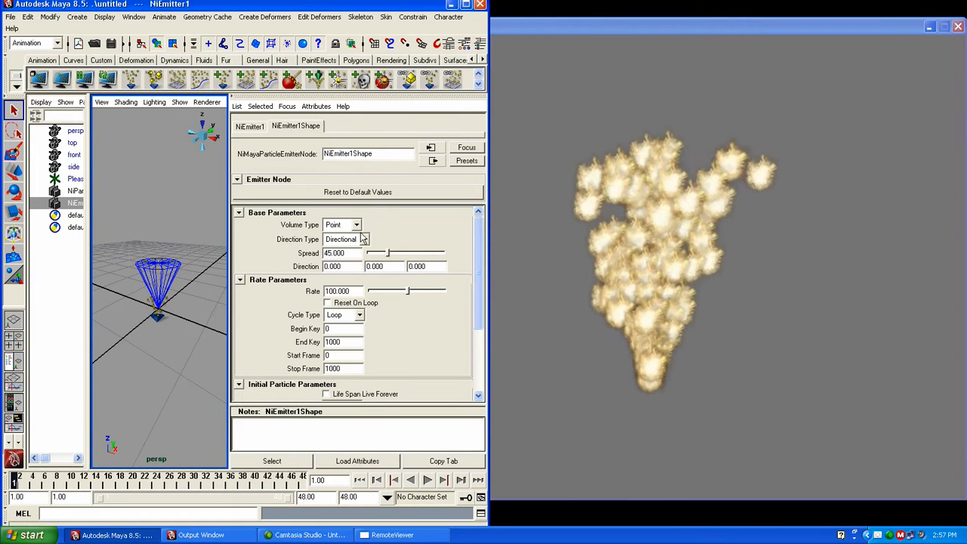
Step: Try the Sphere, Box, Cylinder and Torus volume types on the emitter, returning it to Point
click(352, 239)
click(335, 248)
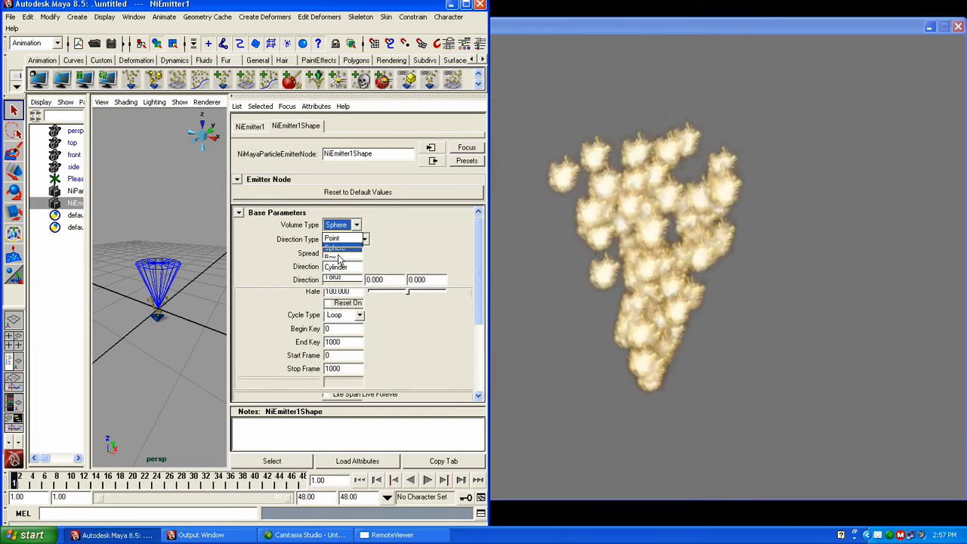
alt+right_drag(155, 321, 133, 321)
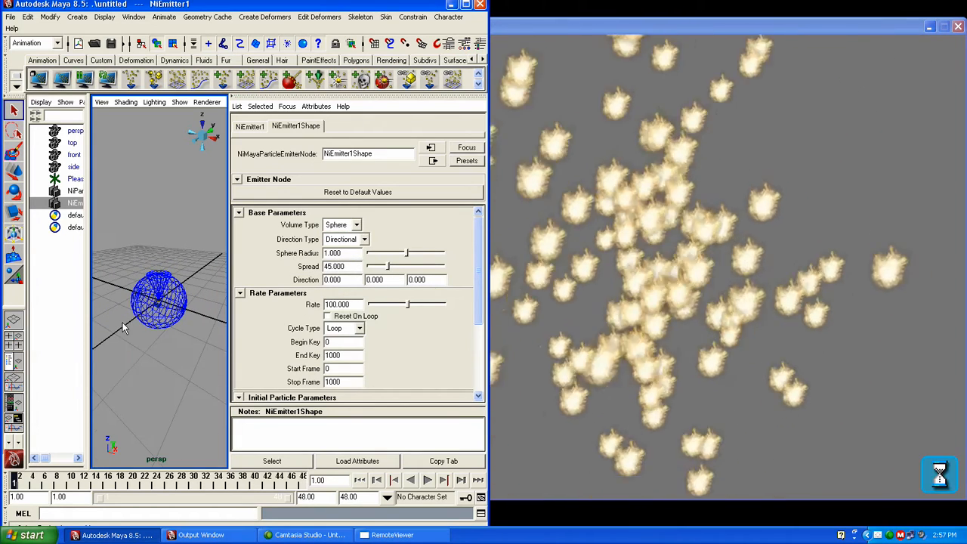
click(356, 225)
click(332, 258)
click(352, 225)
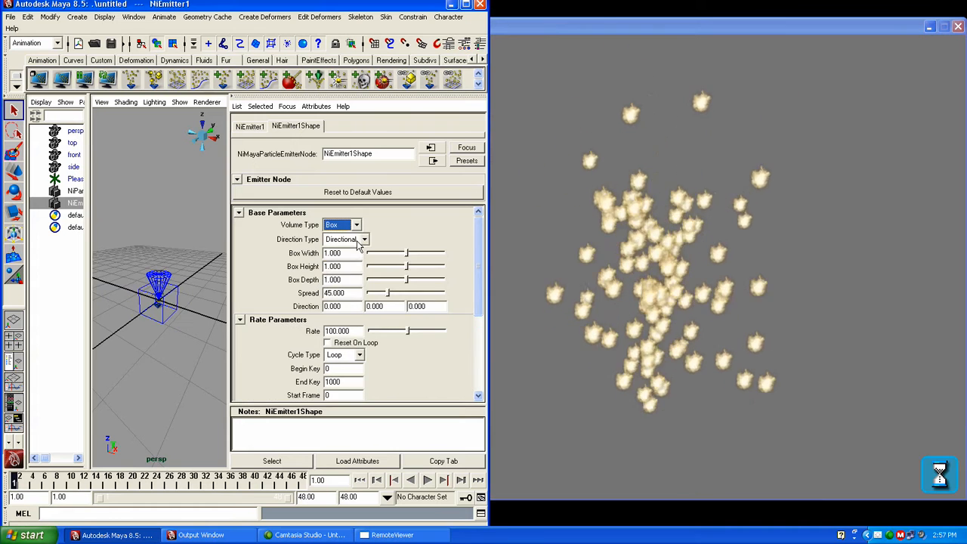
click(346, 258)
click(356, 225)
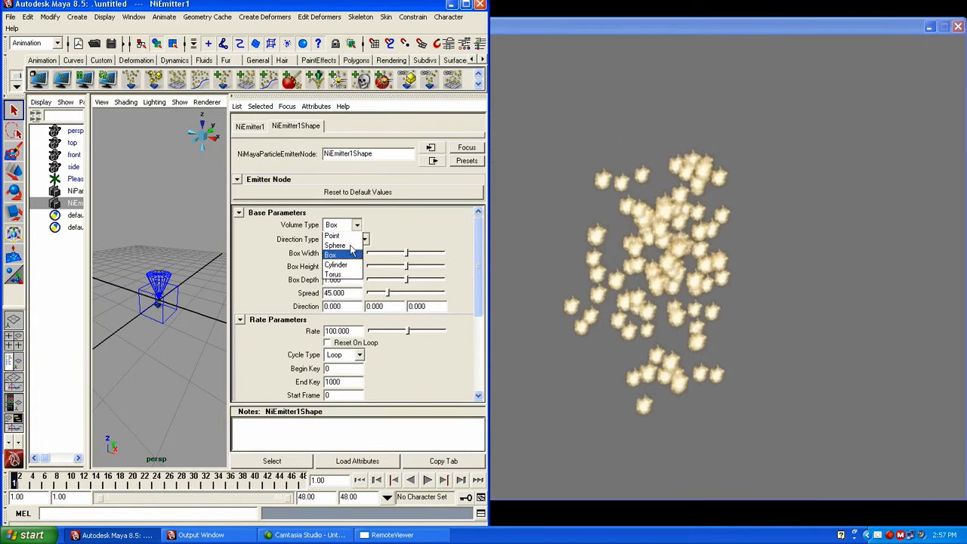
click(335, 267)
click(356, 225)
click(334, 278)
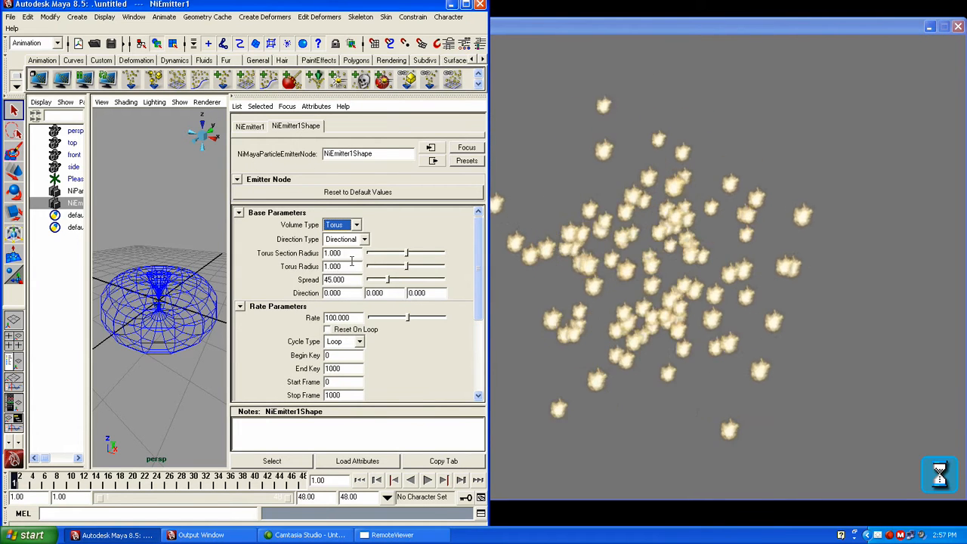
click(356, 225)
click(333, 248)
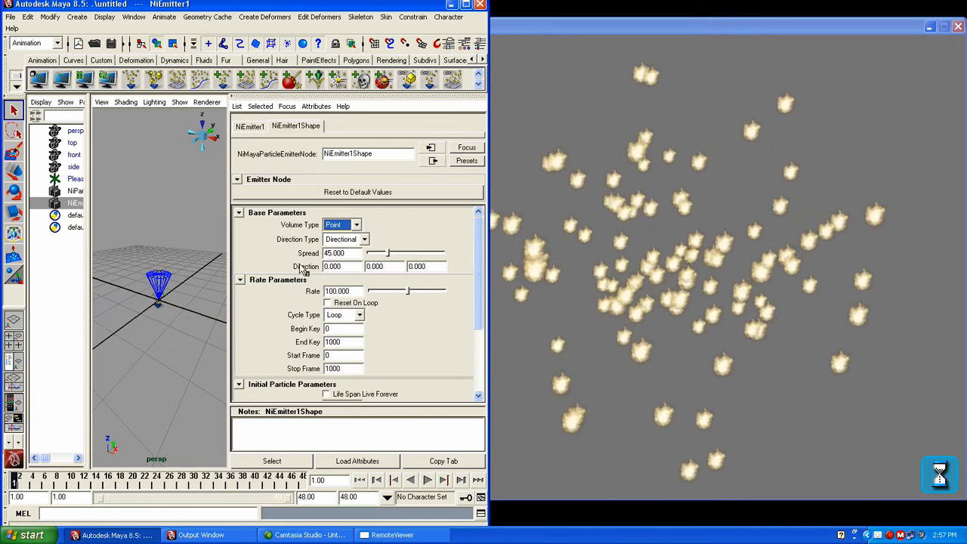
Step: Try the Omni and Hemi direction types on the emitter, returning it to Directional
click(352, 239)
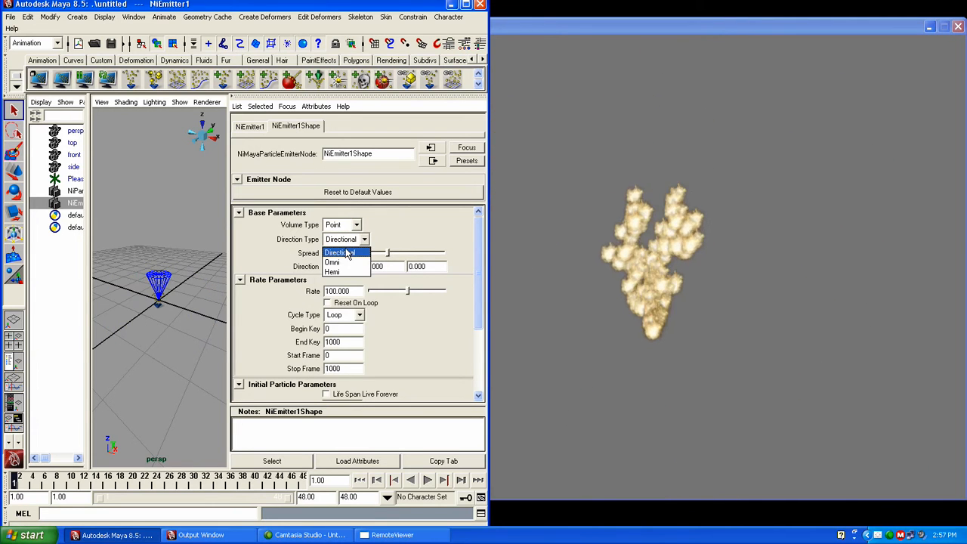
click(344, 262)
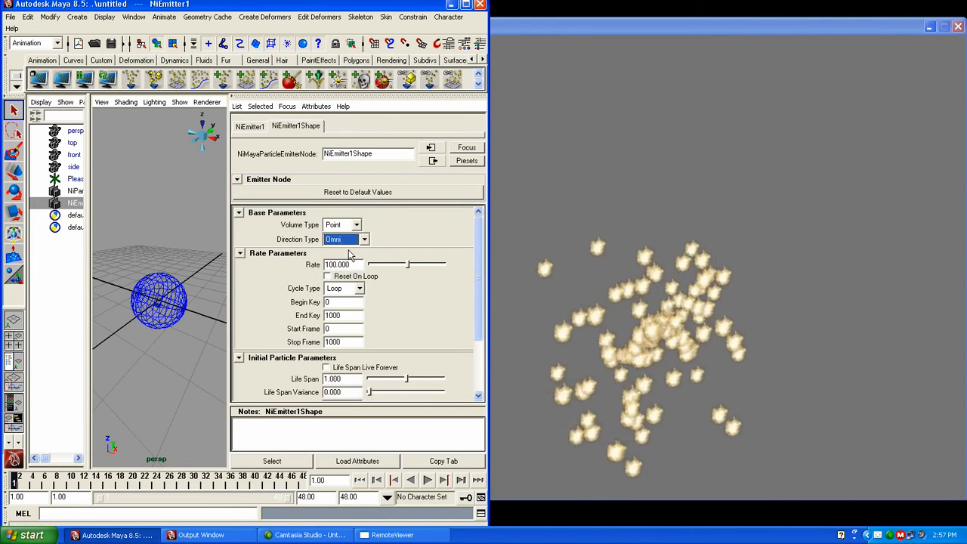
click(361, 240)
click(337, 273)
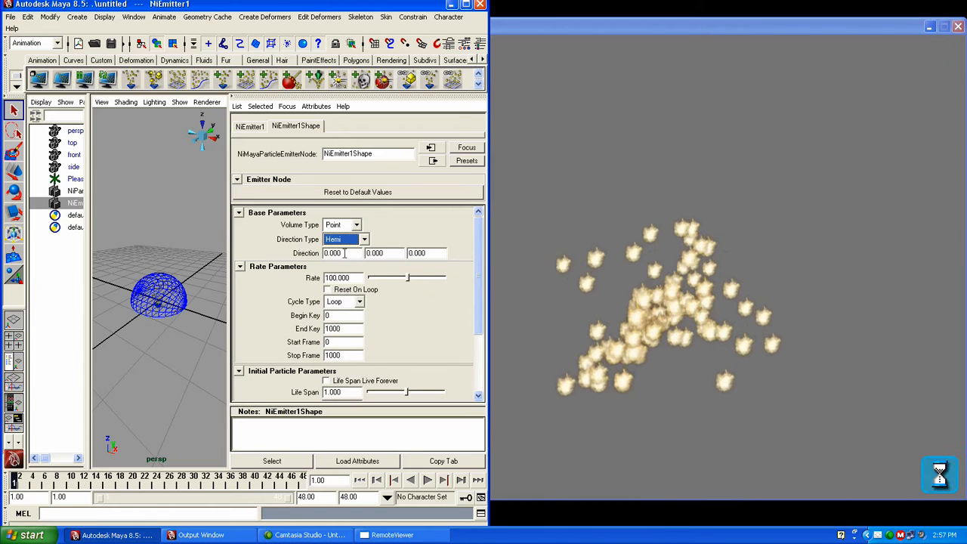
click(363, 240)
click(330, 250)
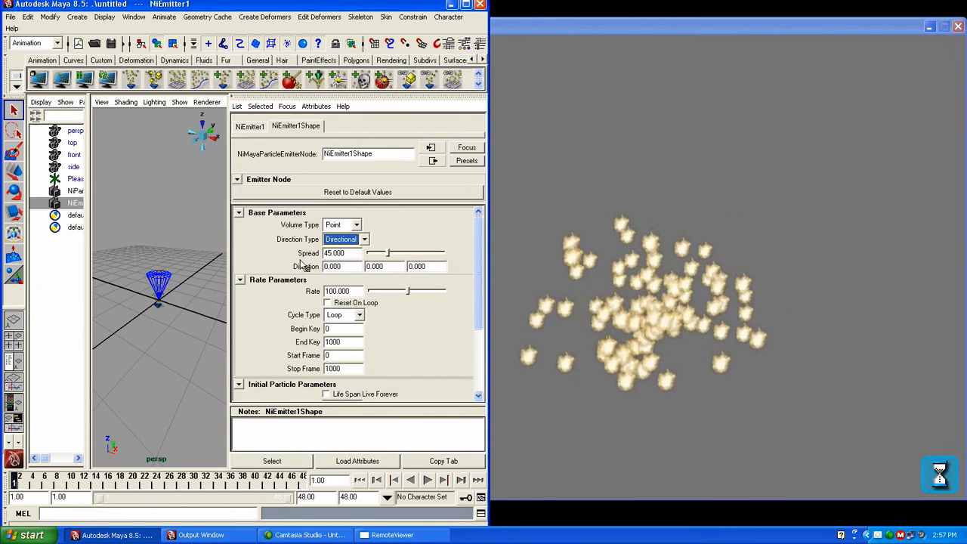
Step: Widen the emitter's Spread to about 68
mouse_move(388, 253)
mouse_down()
mouse_move(427, 253)
mouse_move(368, 255)
mouse_move(477, 263)
mouse_move(398, 255)
mouse_up()
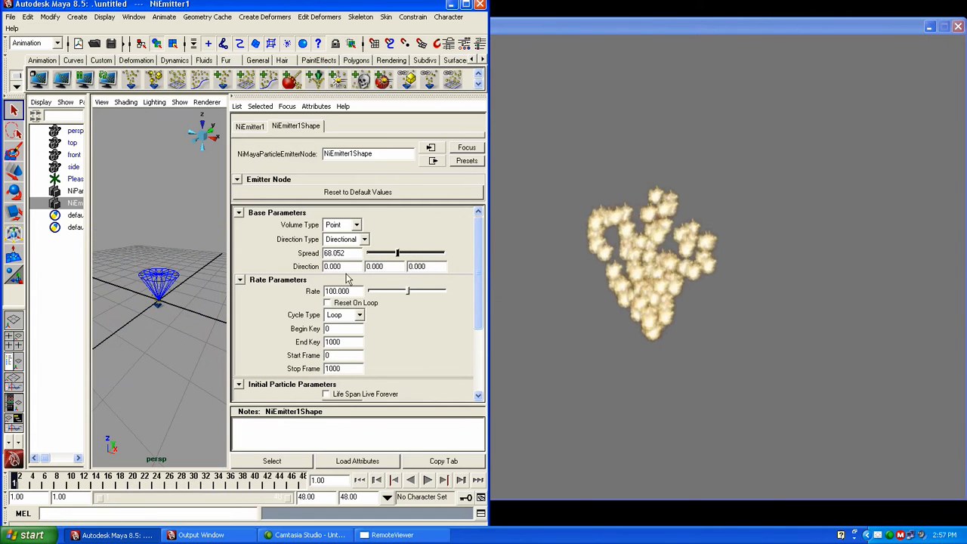
alt+middle_drag(175, 289, 176, 285)
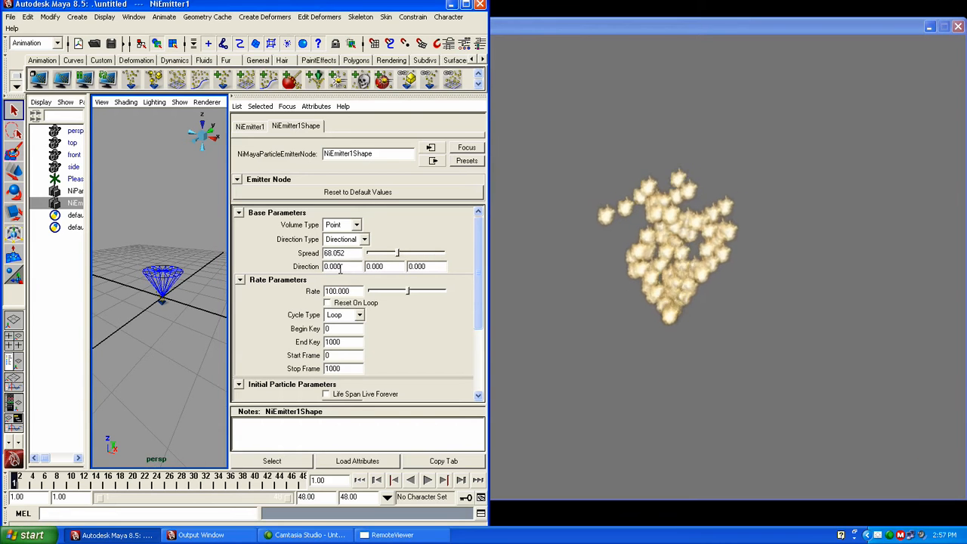
Step: Try a value of 90 in the emitter's first Direction component, then reset it to 0
click(355, 266)
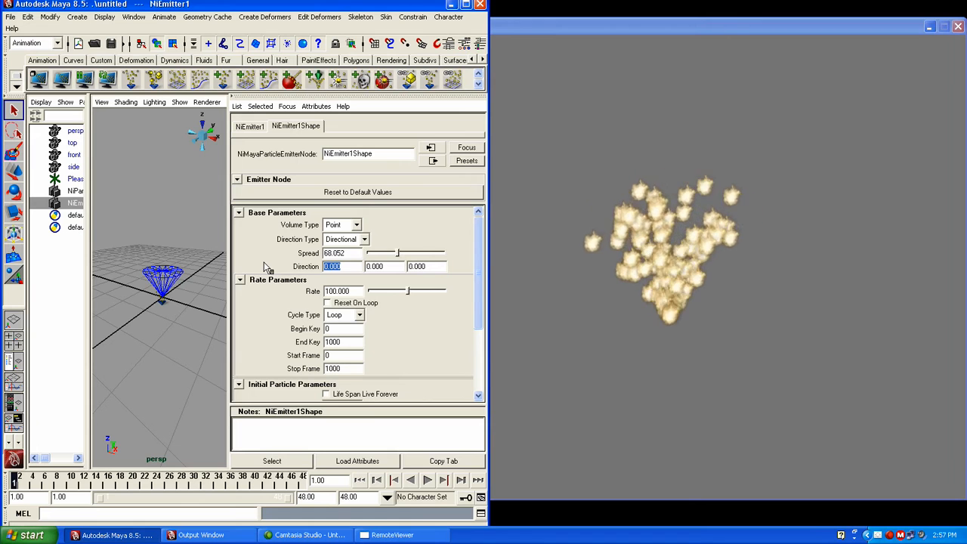
text(90)
key(Return)
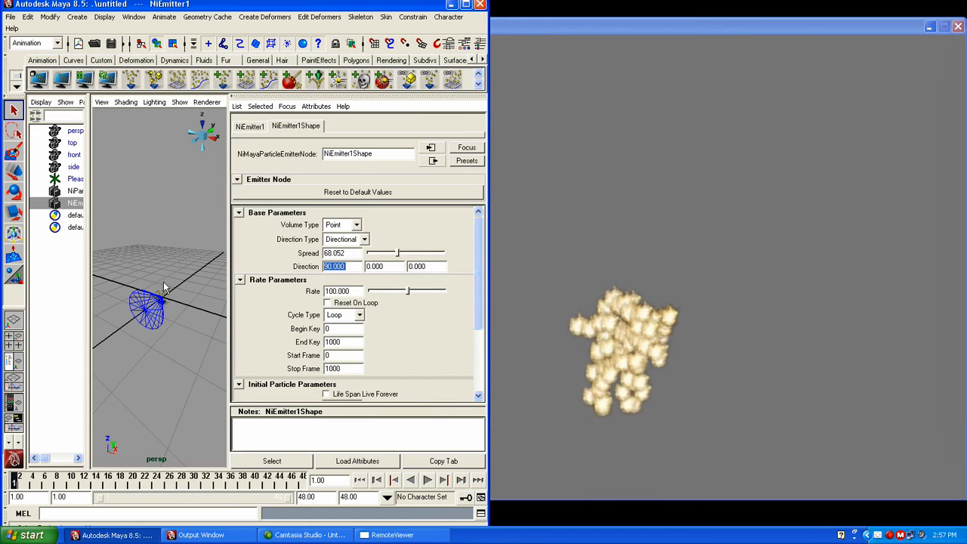
alt+middle_drag(163, 301, 171, 291)
click(342, 267)
drag(343, 267, 201, 209)
text(0)
key(Return)
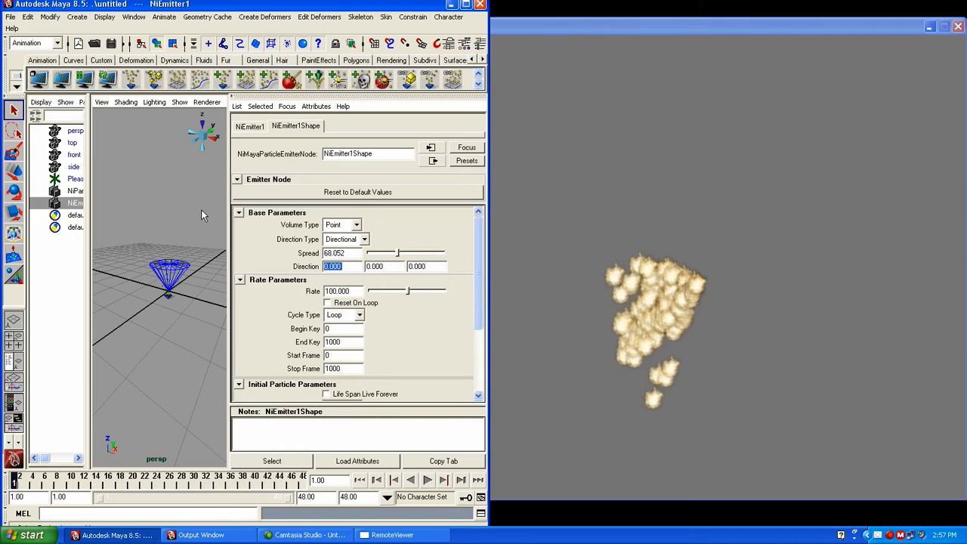
Step: Try rotating the emitter's transform 90 degrees about X, then reset the rotation to 0
click(250, 127)
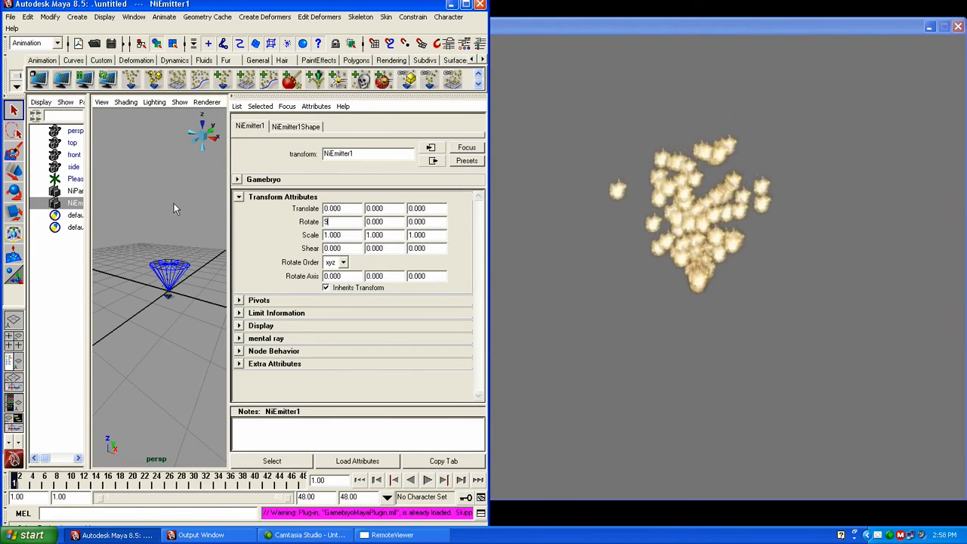
text(90)
key(Return)
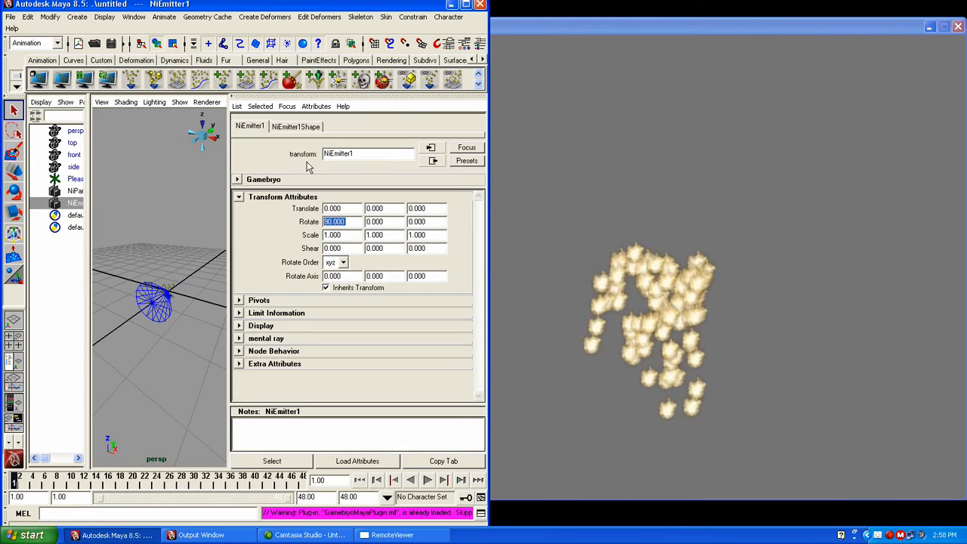
text(0)
key(Return)
Step: Raise the emission Rate in the emitter's shape attributes to about 182
click(296, 127)
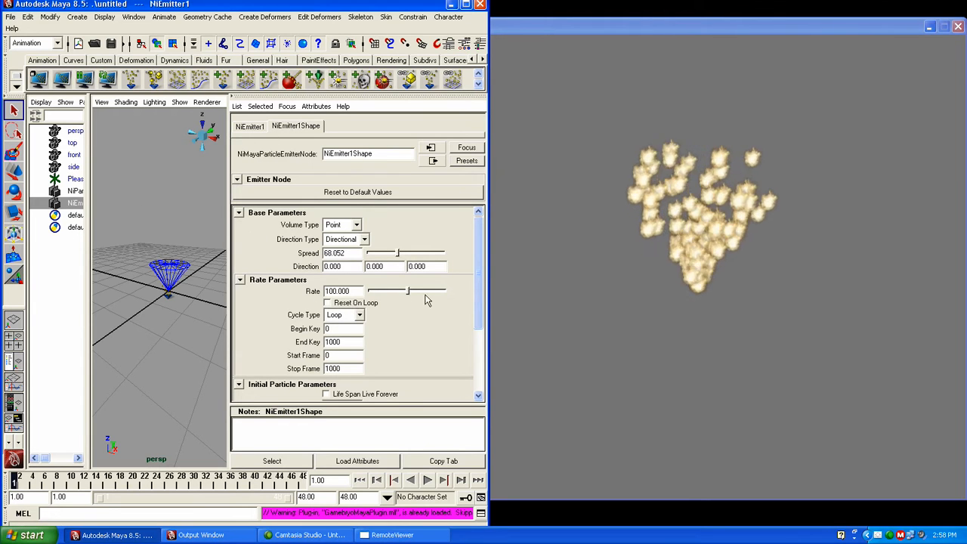
drag(405, 300, 442, 302)
mouse_move(426, 297)
mouse_down()
mouse_move(372, 293)
mouse_move(438, 293)
mouse_up()
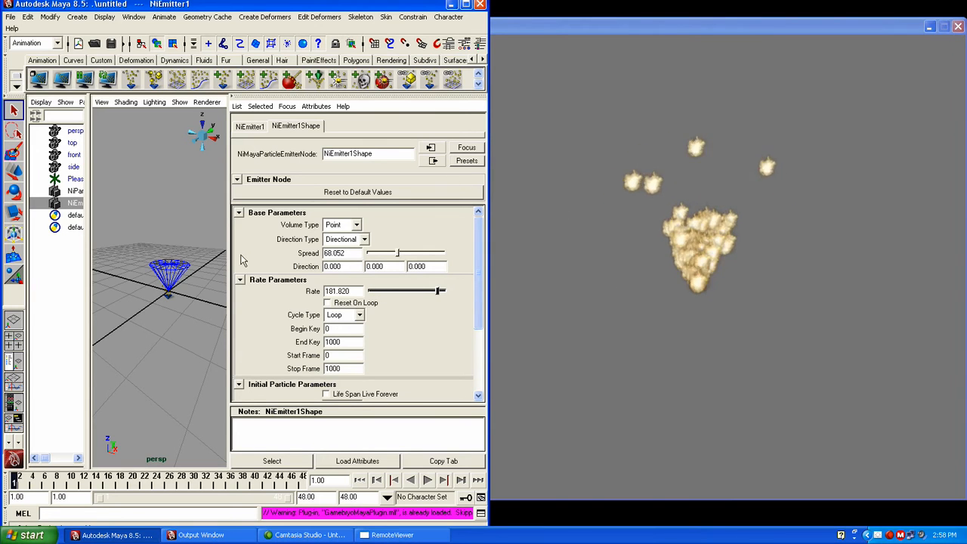
Step: Set the particle system's Max Number of Particles to 1000 and adjust the emitter's Rate to about 106
click(74, 191)
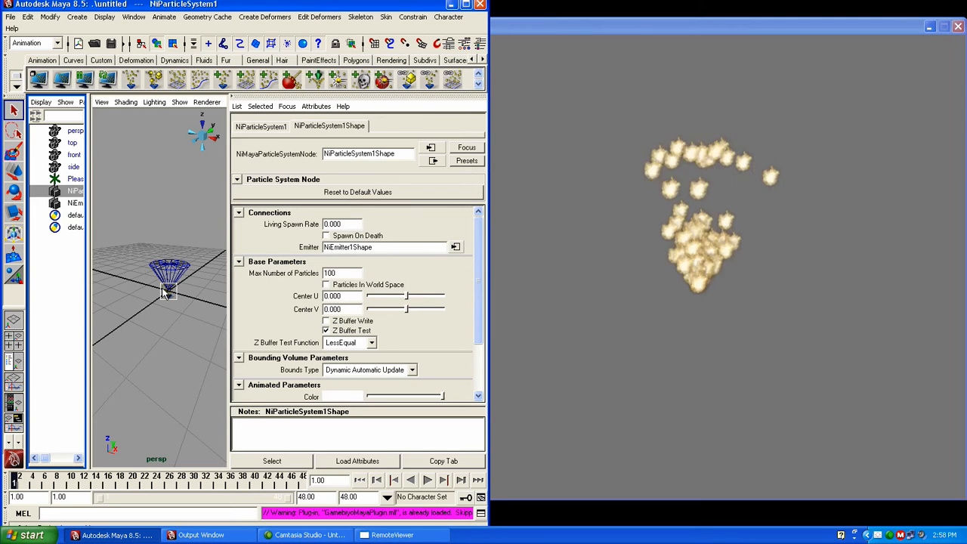
click(341, 273)
text(0)
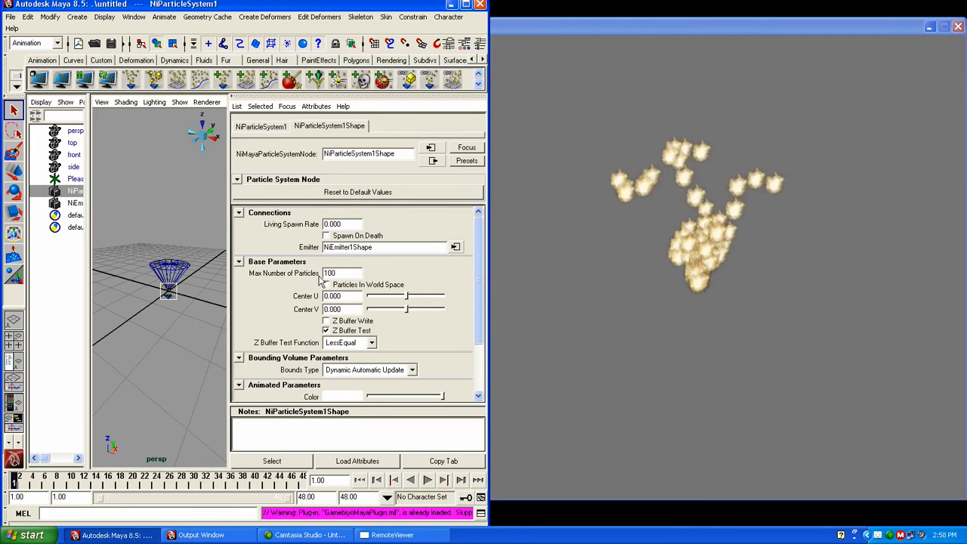
key(Return)
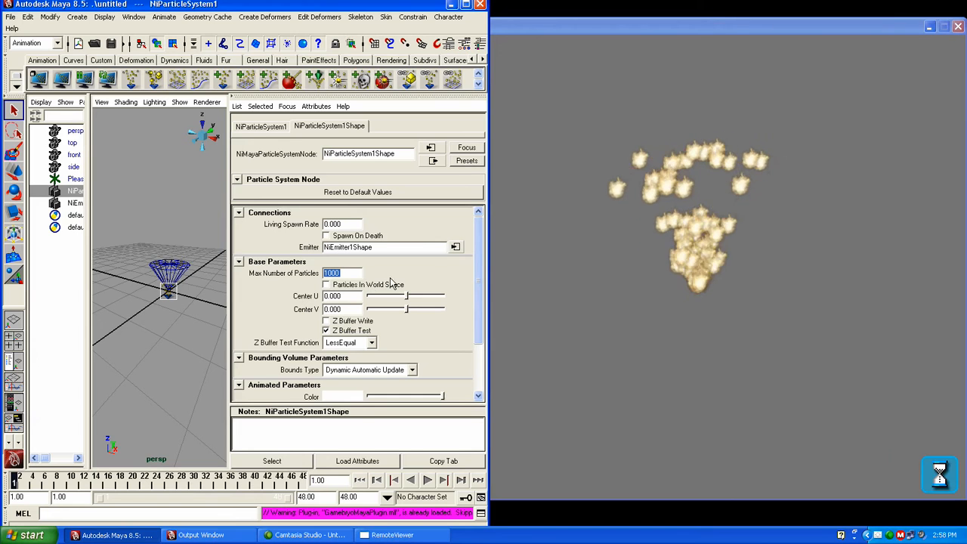
click(75, 203)
drag(384, 291, 411, 295)
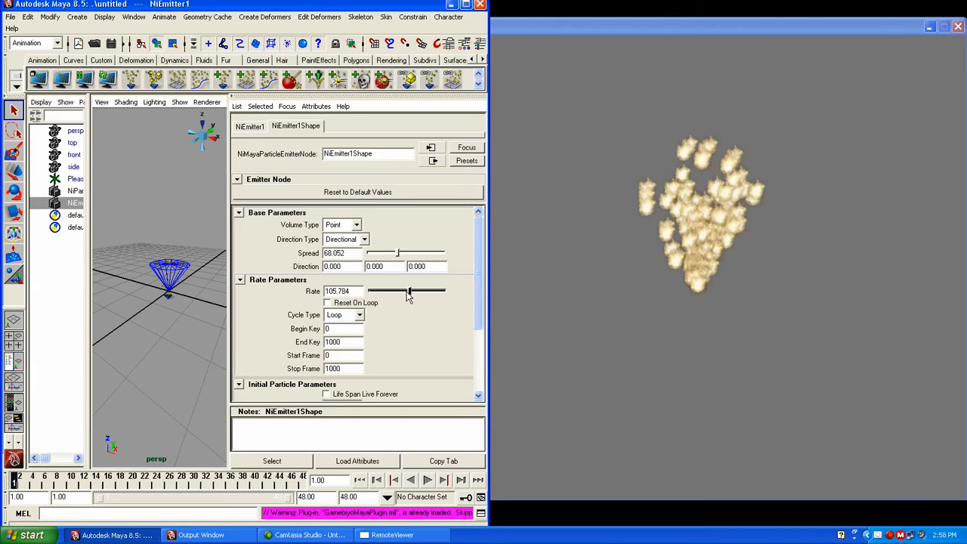
Step: Set the emitter's particle Life Span to 0.5 and its Life Span Variance to 0.2
drag(478, 318, 478, 369)
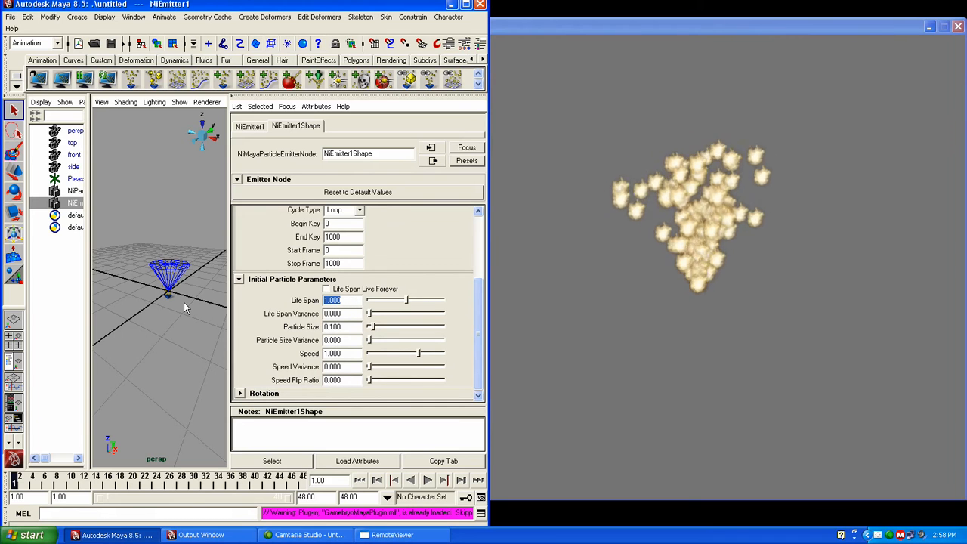
key(BackSpace)
text(5)
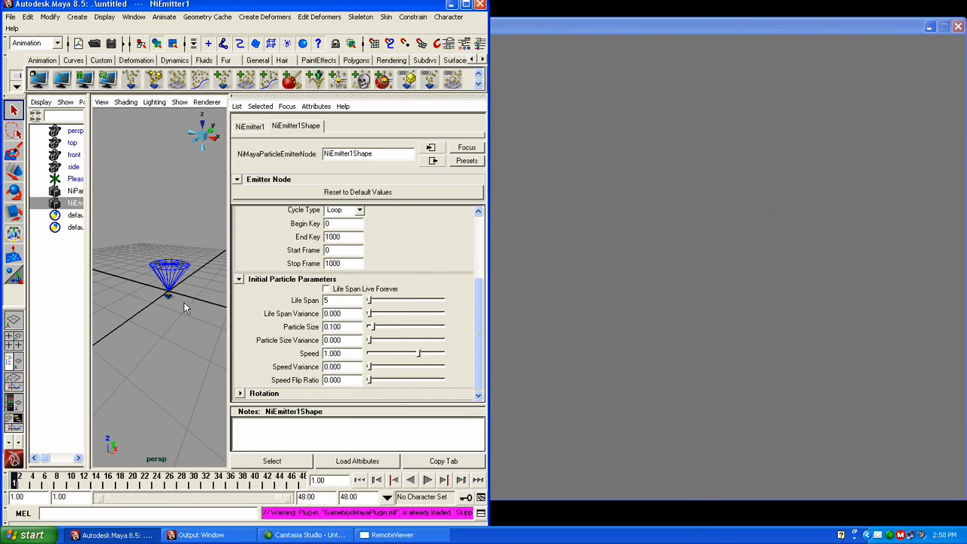
key(BackSpace)
text(.5)
key(Return)
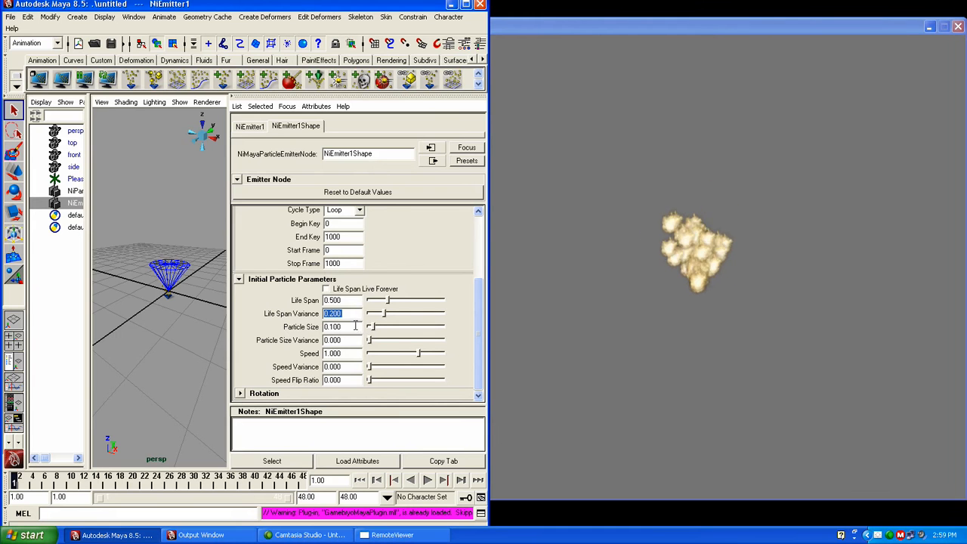
Step: Try a Particle Size of about 0.12 with a Particle Size Variance of about 0.04
drag(401, 332, 378, 336)
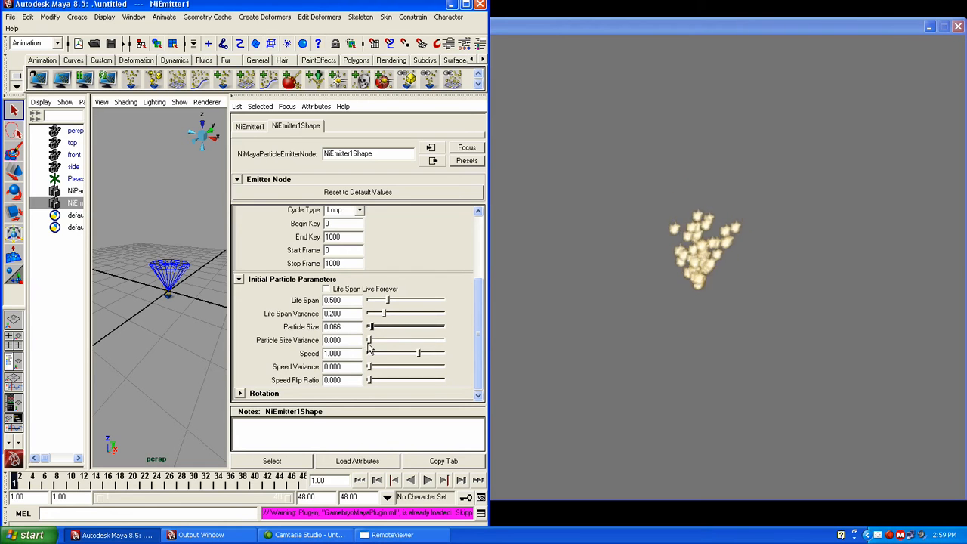
drag(369, 341, 382, 342)
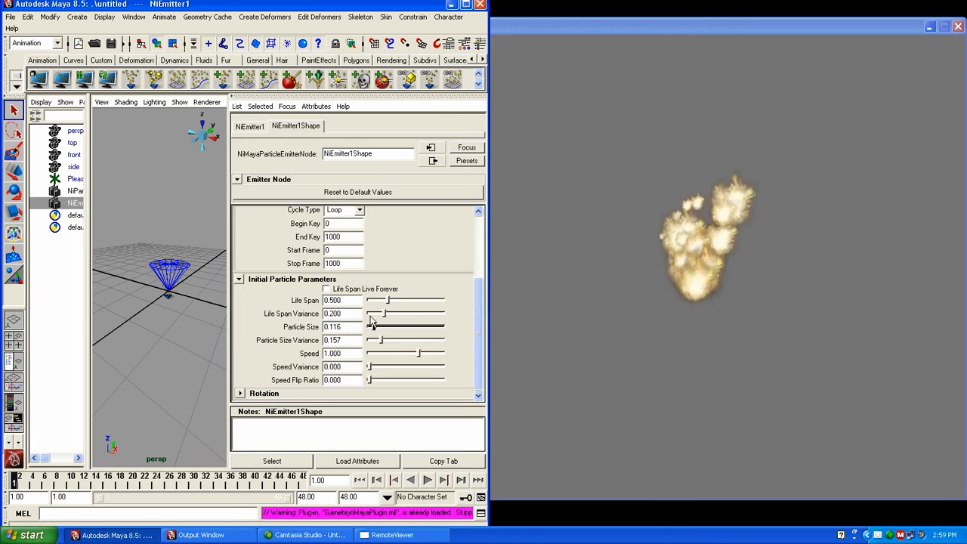
drag(370, 340, 374, 342)
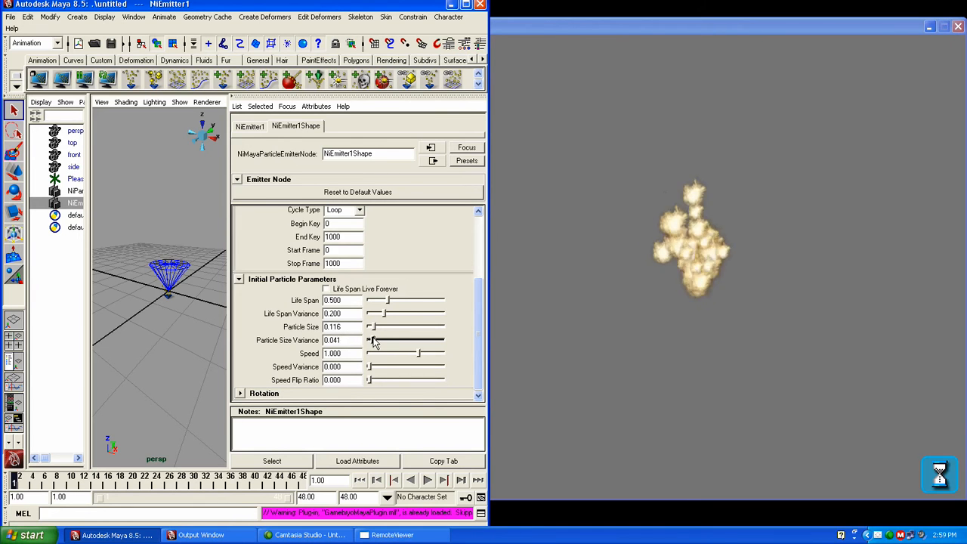
Step: Set the emitter's Particle Size to 0.1 and its Particle Size Variance to 0.05
click(376, 328)
drag(344, 327, 231, 306)
text(.1)
key(Return)
key(Tab)
key(BackSpace)
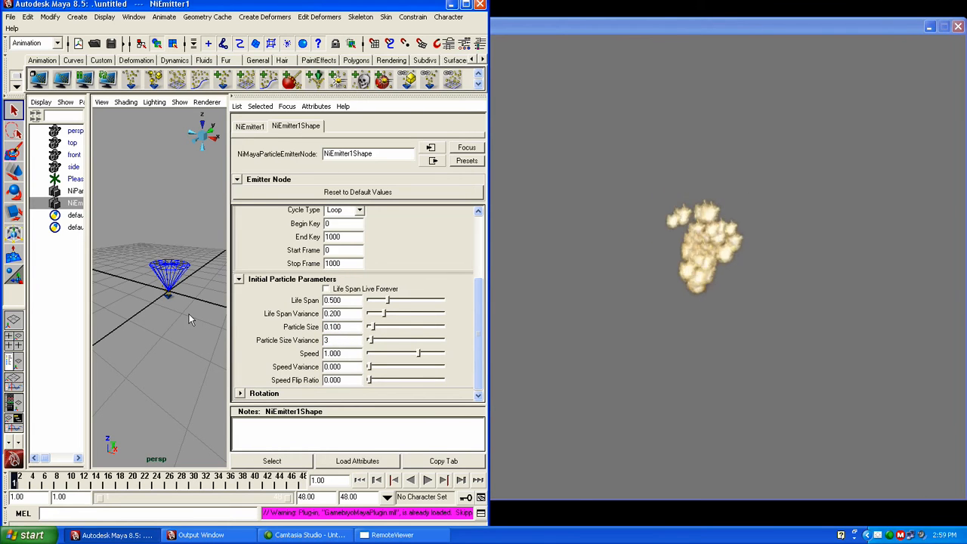
text(.05)
key(Return)
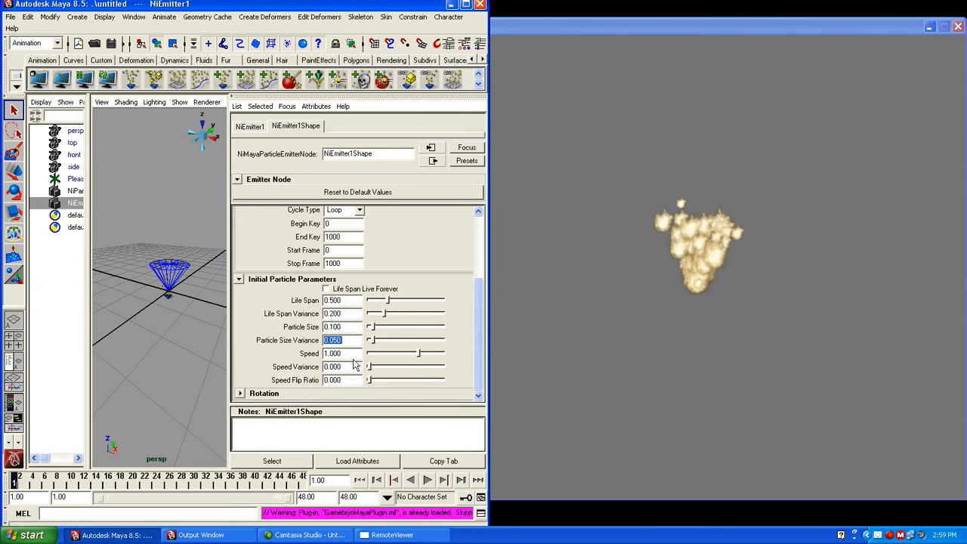
Step: Set the emitter's Speed to 2 and its Speed Variance to about 0.76
drag(420, 357, 445, 361)
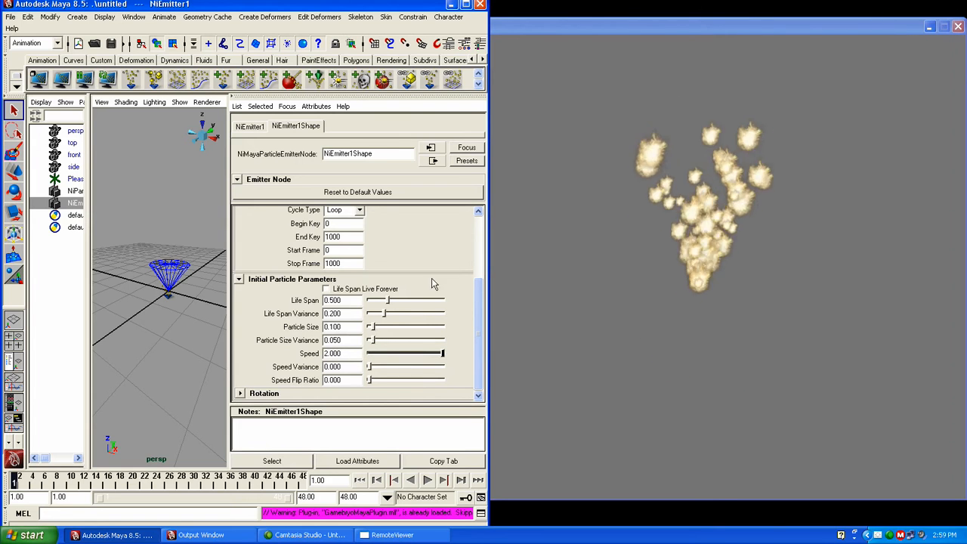
drag(369, 367, 426, 368)
alt+drag(202, 309, 201, 321)
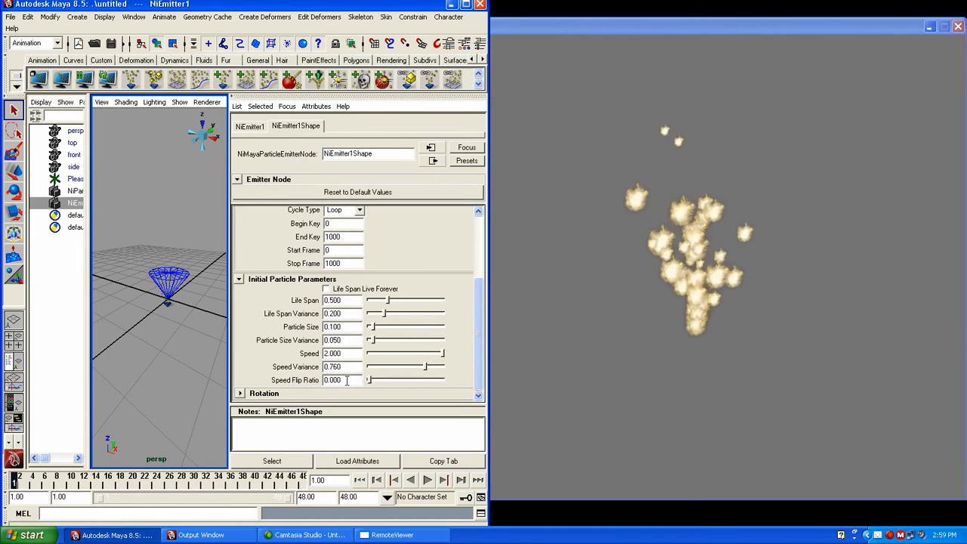
Step: Try Speed Flip Ratio values of 1, 0.5 and 0.75 on the emitter and restore the ratio to 0
key(Tab)
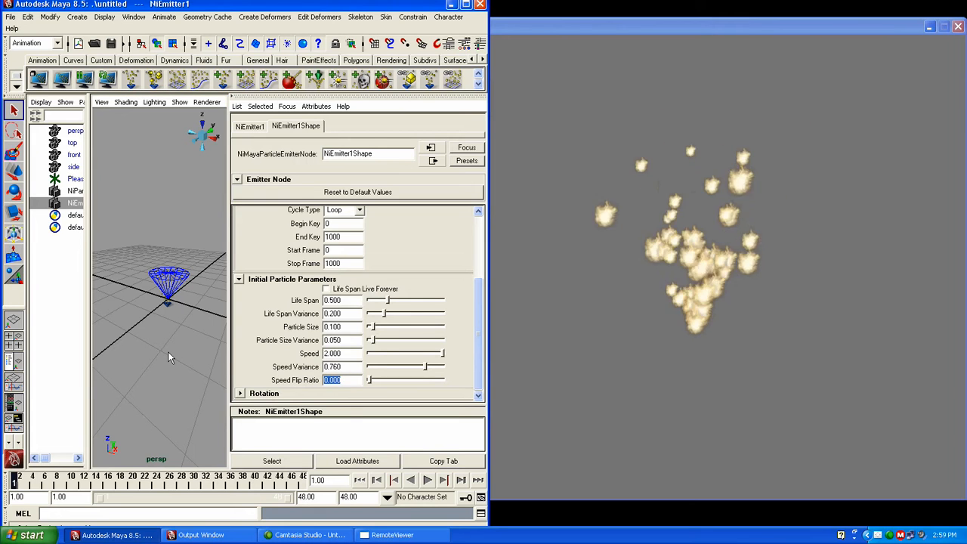
text(1)
key(Return)
alt+middle_drag(173, 274, 178, 262)
alt+drag(193, 288, 185, 296)
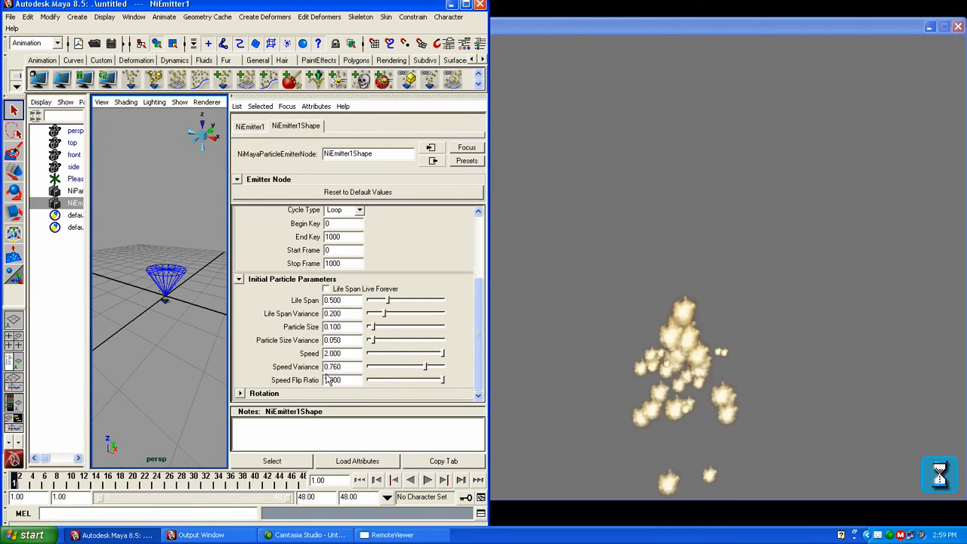
drag(344, 380, 170, 375)
text(0.5)
key(Return)
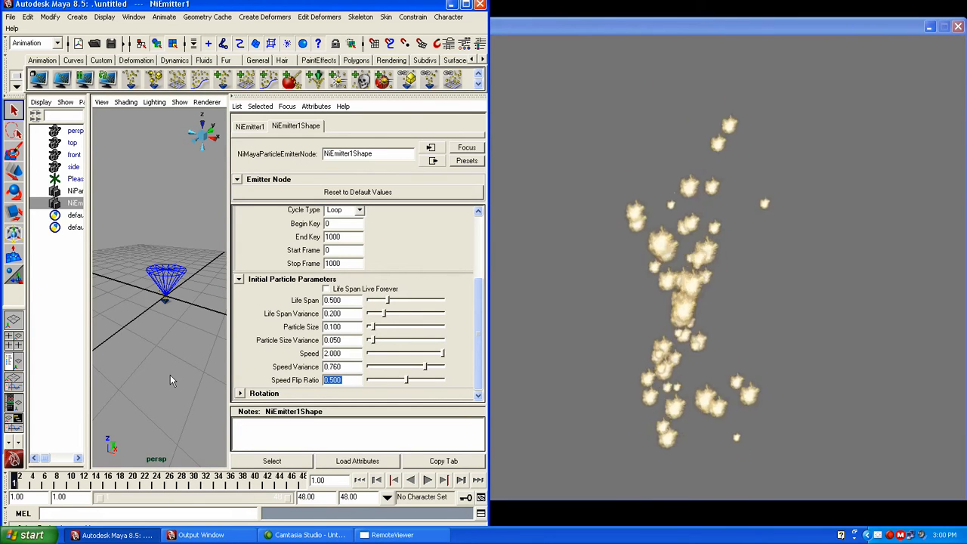
text(.75)
key(Return)
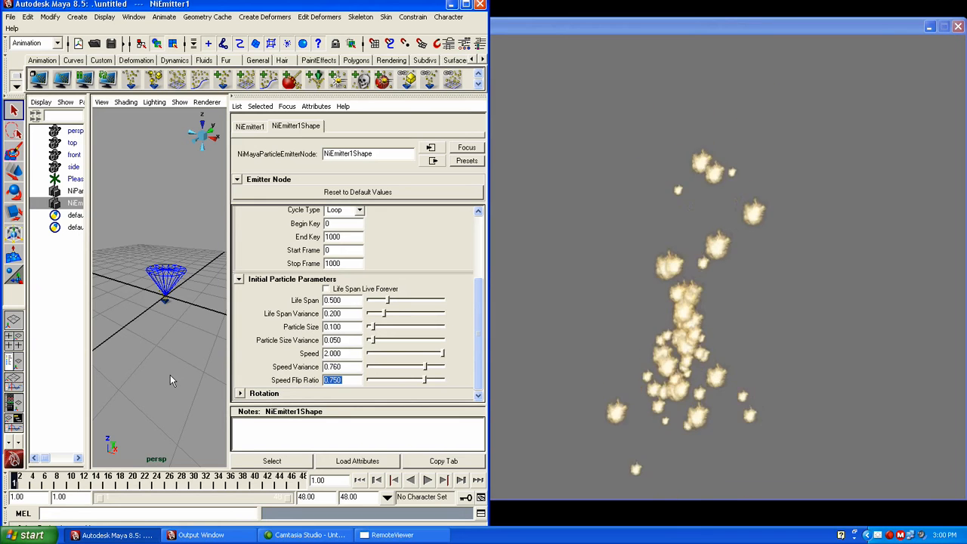
text(0)
key(Return)
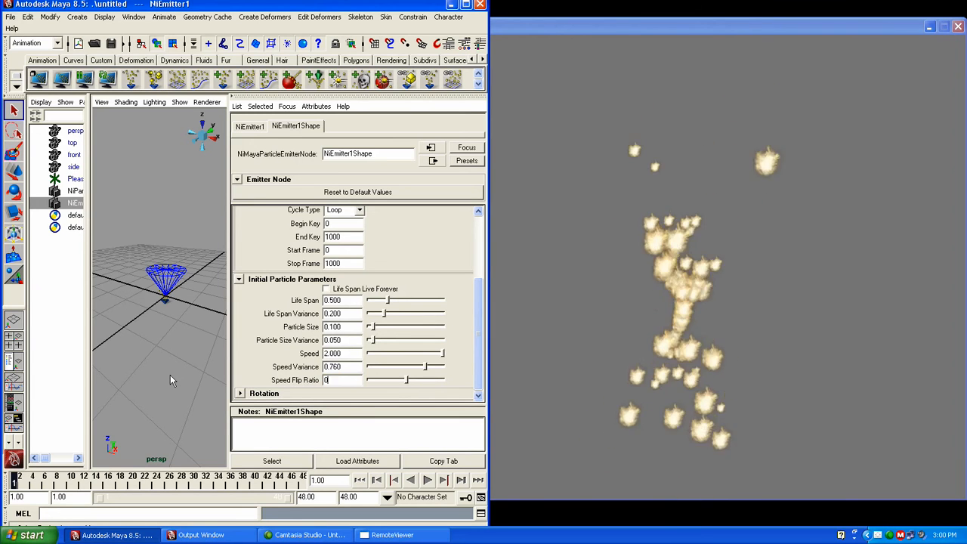
Step: Try a Rotation Angle of 35 on the emitter, and set both Rotation Angle and Rotation Angle Variance to 90
click(240, 393)
click(478, 395)
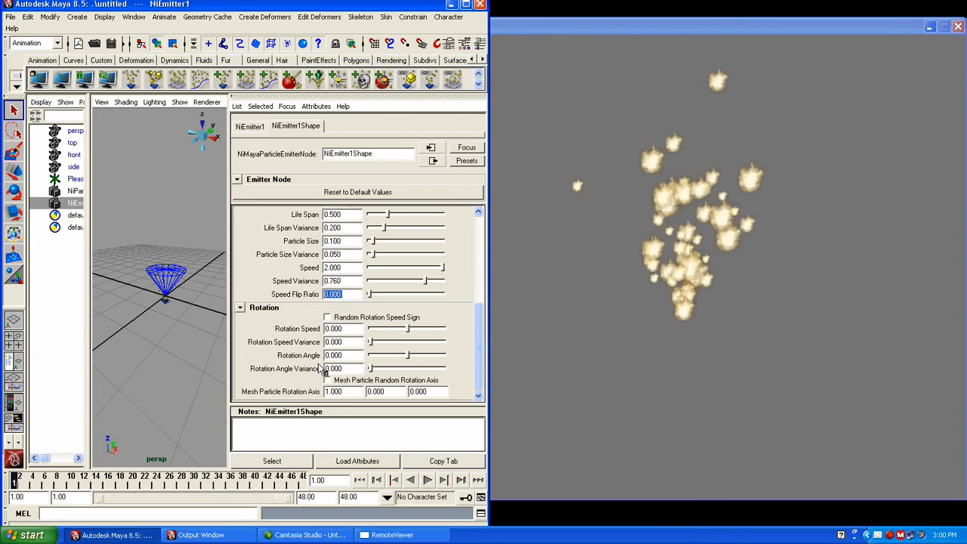
click(345, 355)
text(35)
key(Return)
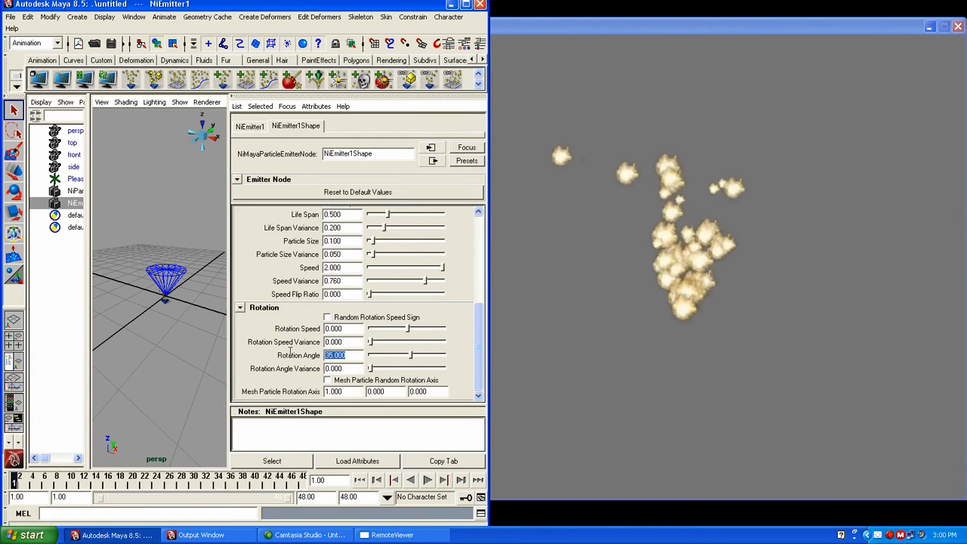
text(90)
key(Return)
key(Tab)
text(90)
key(Return)
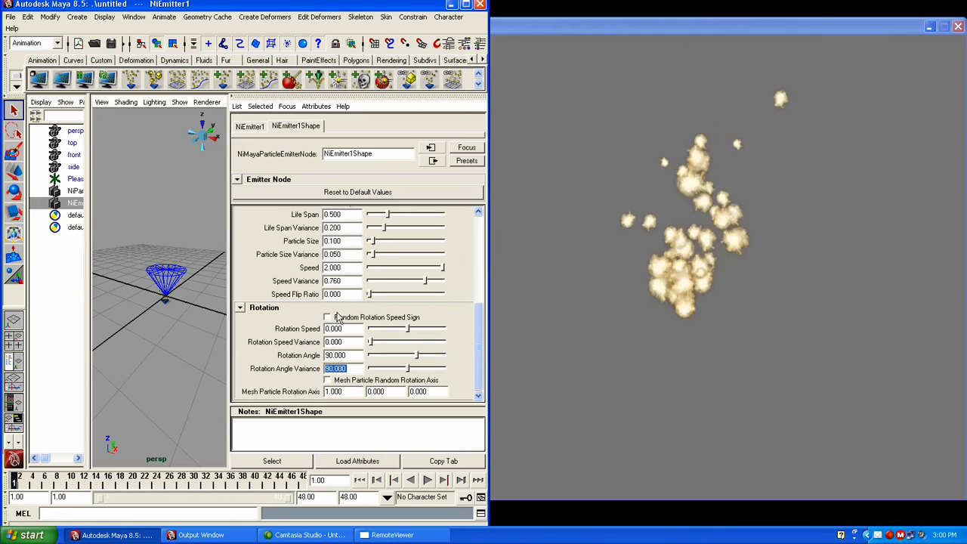
Step: Set the emitter's Rotation Speed and Rotation Speed Variance to 20 and enable Random Rotation Speed Sign
drag(345, 328, 232, 310)
text(20)
key(Return)
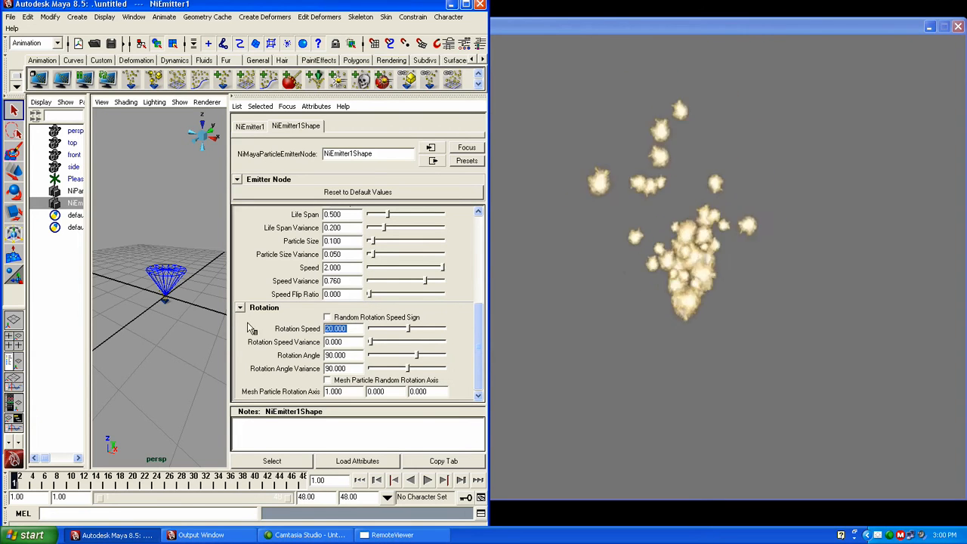
drag(343, 342, 285, 342)
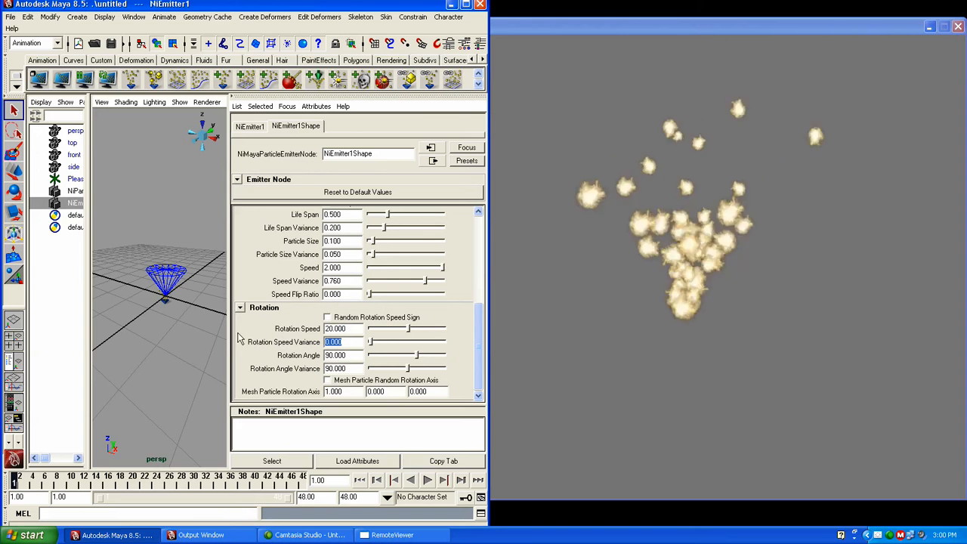
text(20)
key(Return)
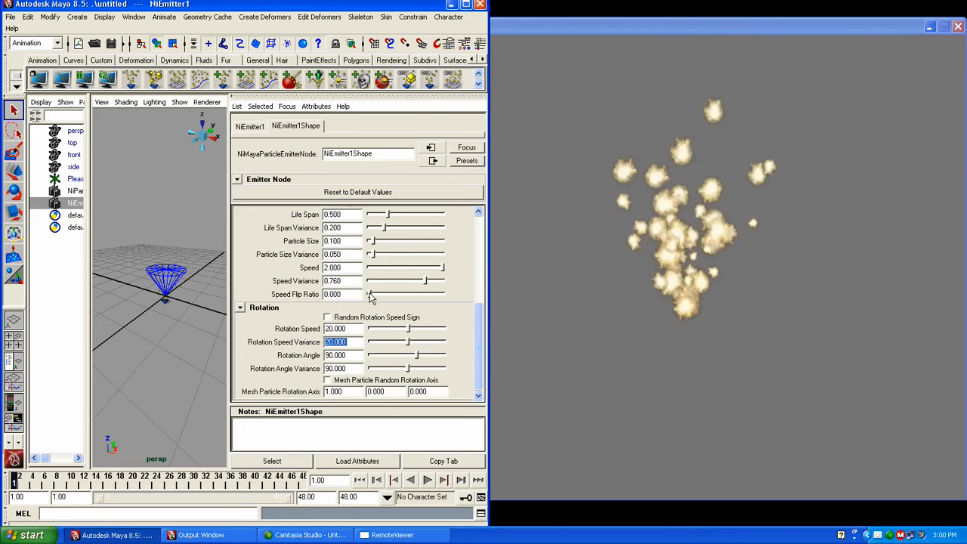
click(327, 317)
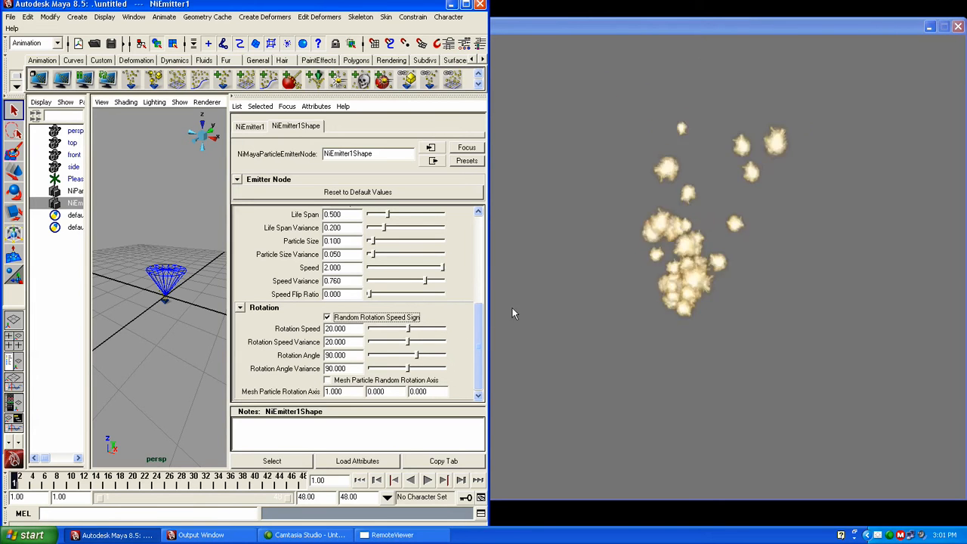
Step: Turn off Hide Viewer UI in the Remote Viewer Options and bring the RemoteViewer window to the front
click(39, 79)
drag(377, 191, 214, 198)
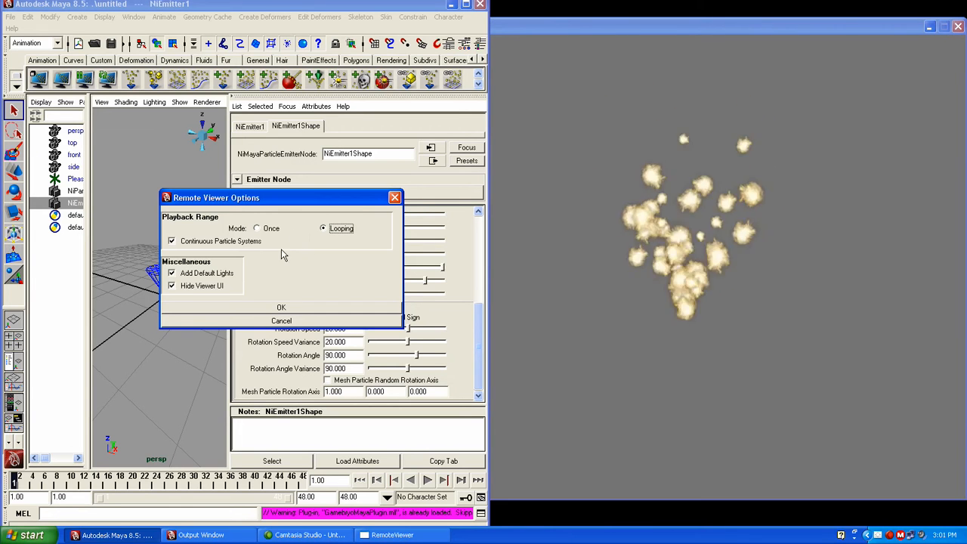
click(185, 286)
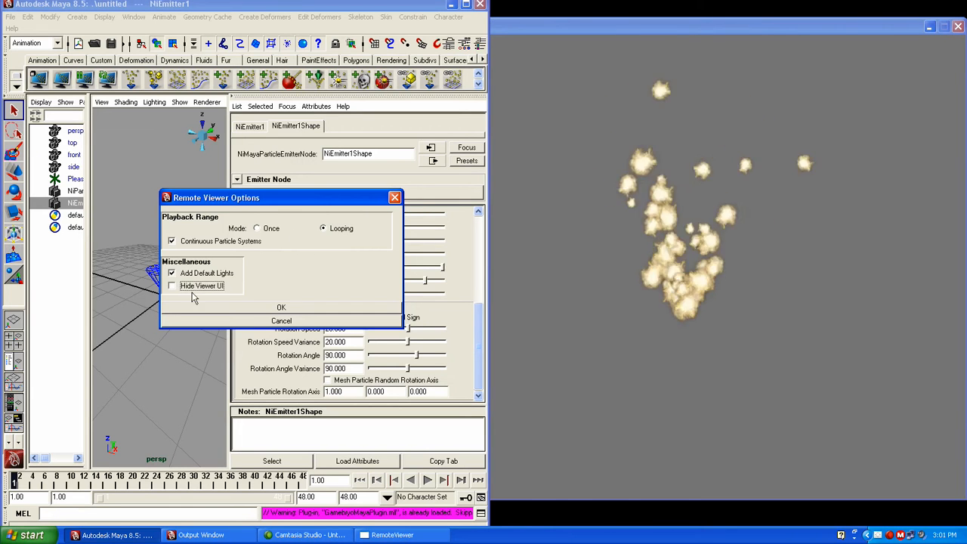
click(255, 309)
click(706, 30)
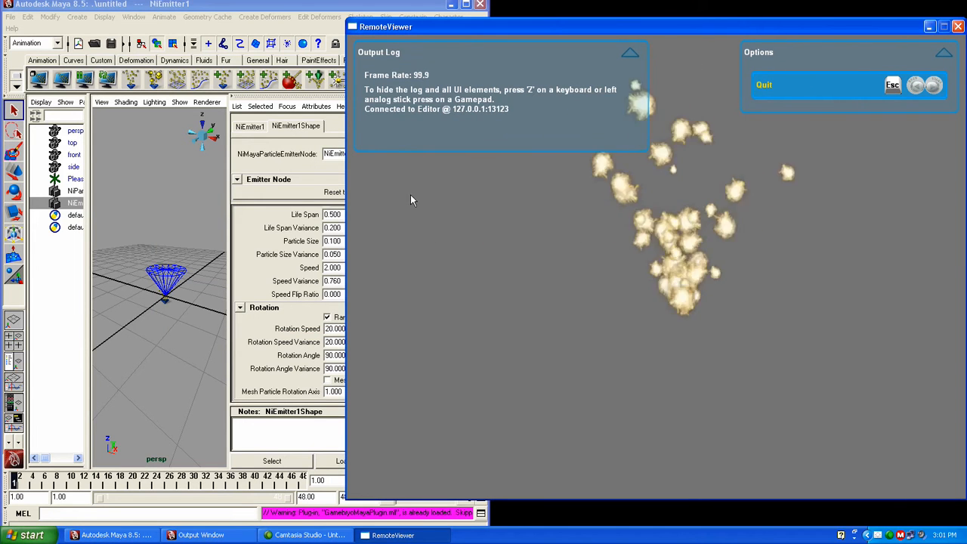
Step: Turn Hide Viewer UI back on in the Remote Viewer Options
click(108, 79)
click(173, 285)
click(249, 307)
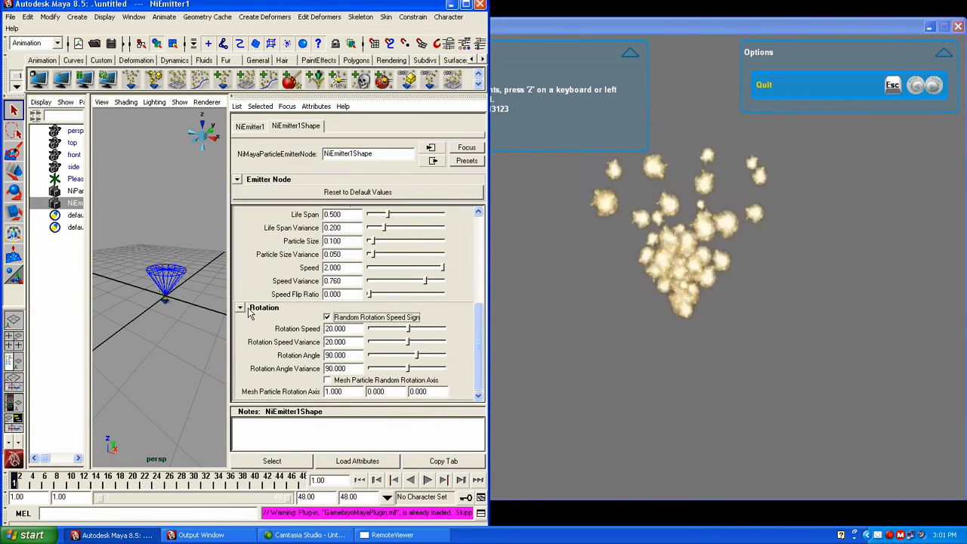
Step: Reframe the emitter in the perspective view to check the camera sync with the remote viewer
alt+middle_drag(179, 269, 177, 288)
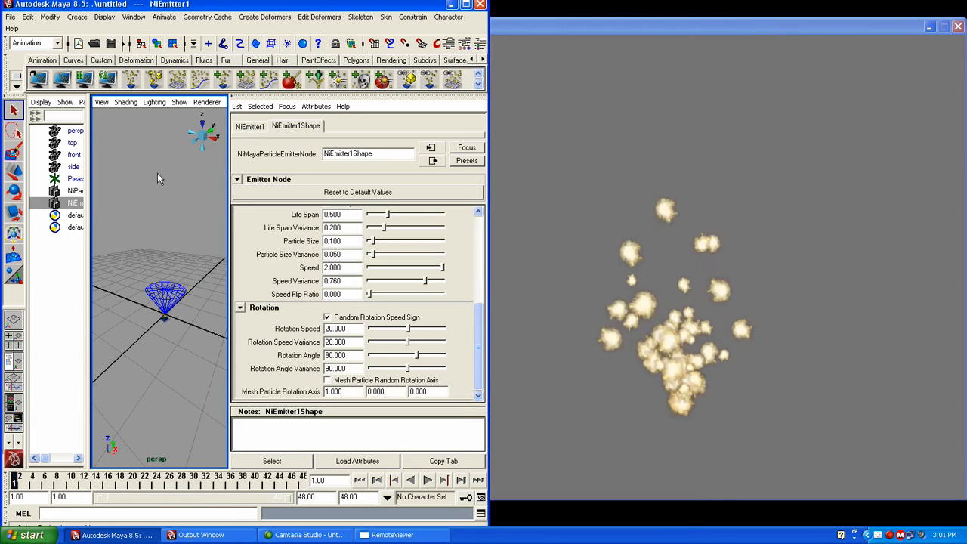
click(61, 82)
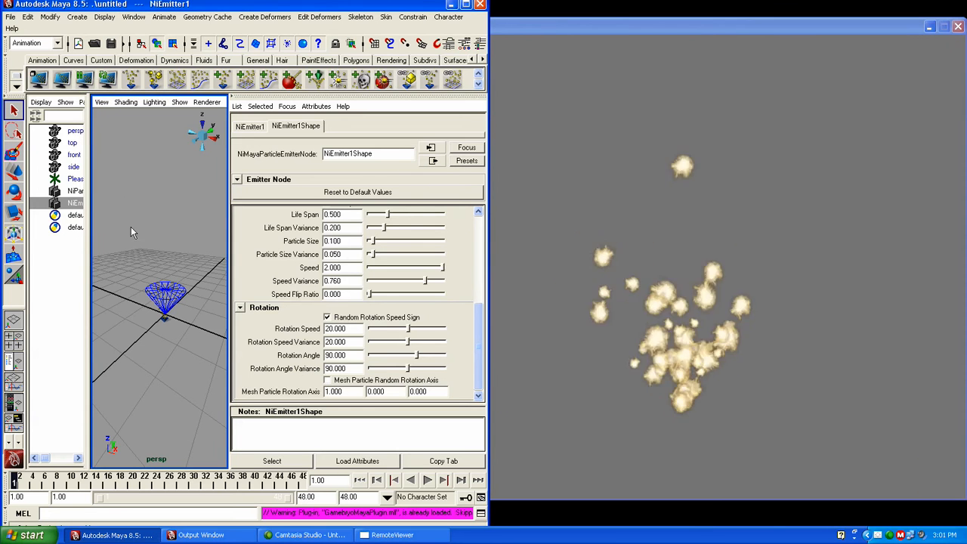
alt+middle_drag(167, 287, 170, 274)
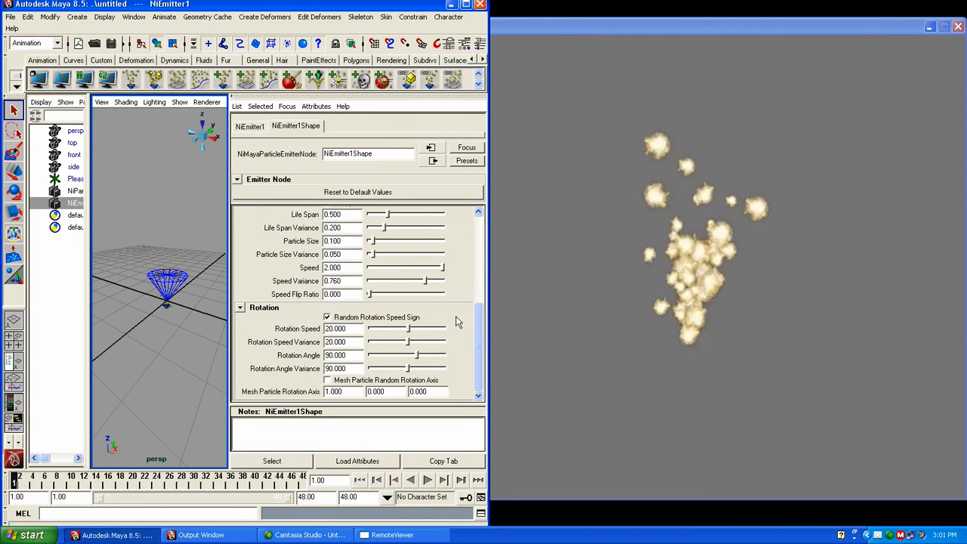
drag(481, 346, 463, 242)
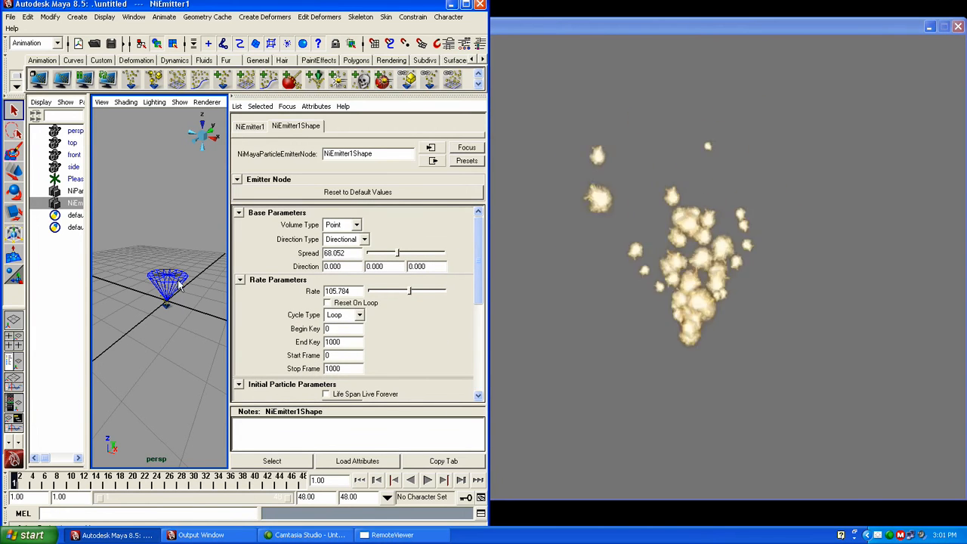
Step: Show the Hypershade layout and enable Override Default Values for the Alpha Transparency of NiMayaDefaultParticleMaterial
click(21, 408)
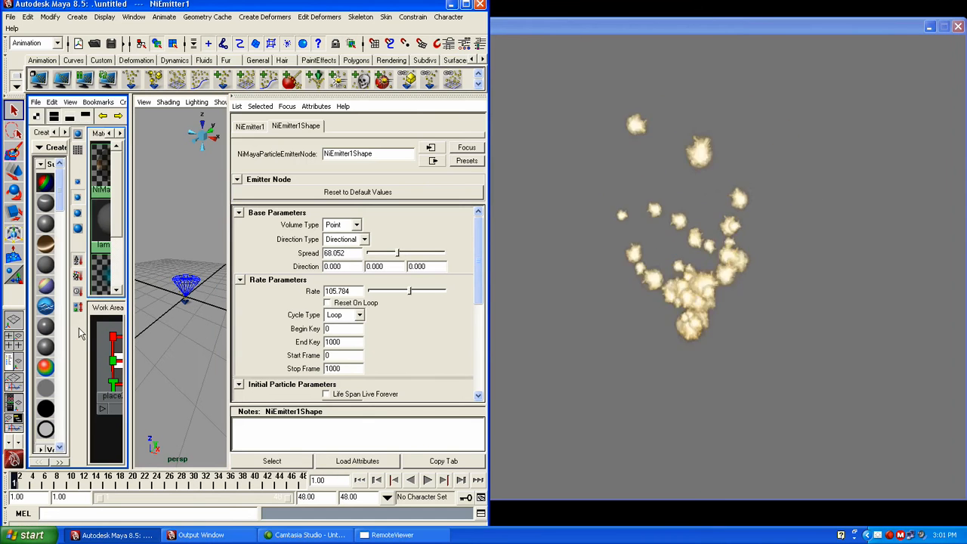
click(104, 166)
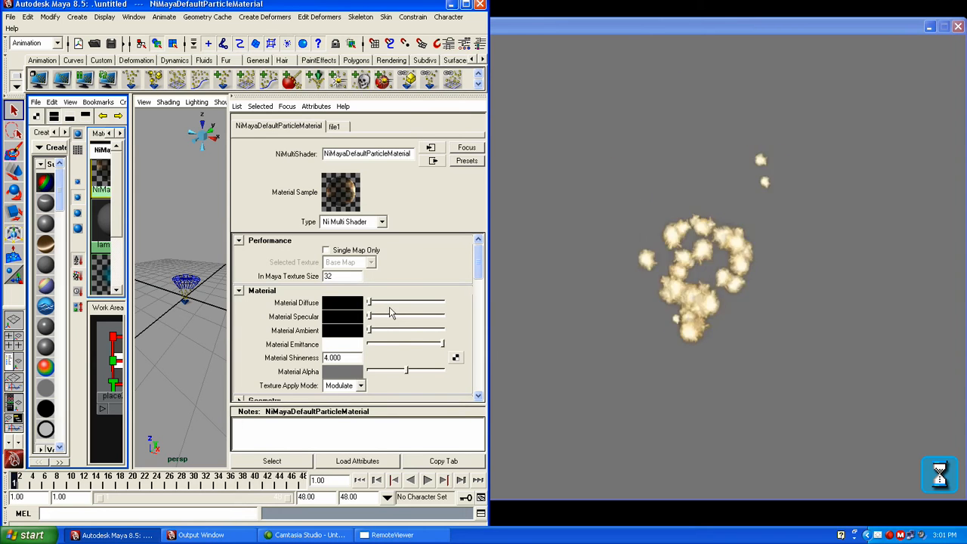
scroll(478, 290, down, 5)
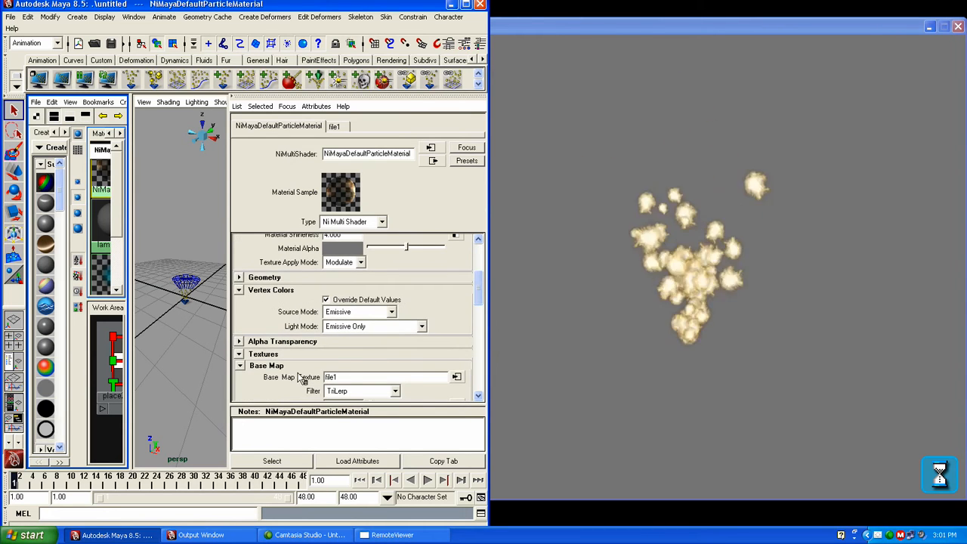
click(252, 342)
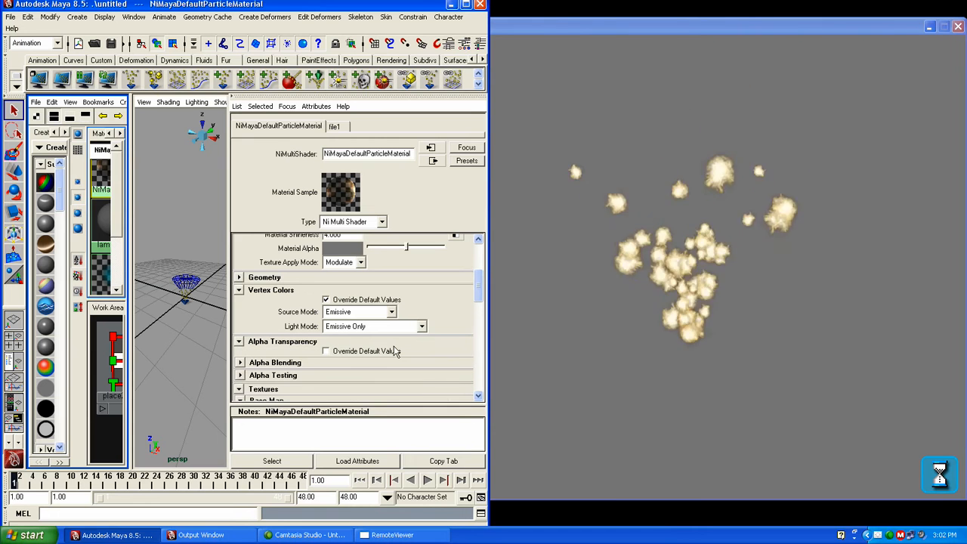
click(241, 362)
click(325, 351)
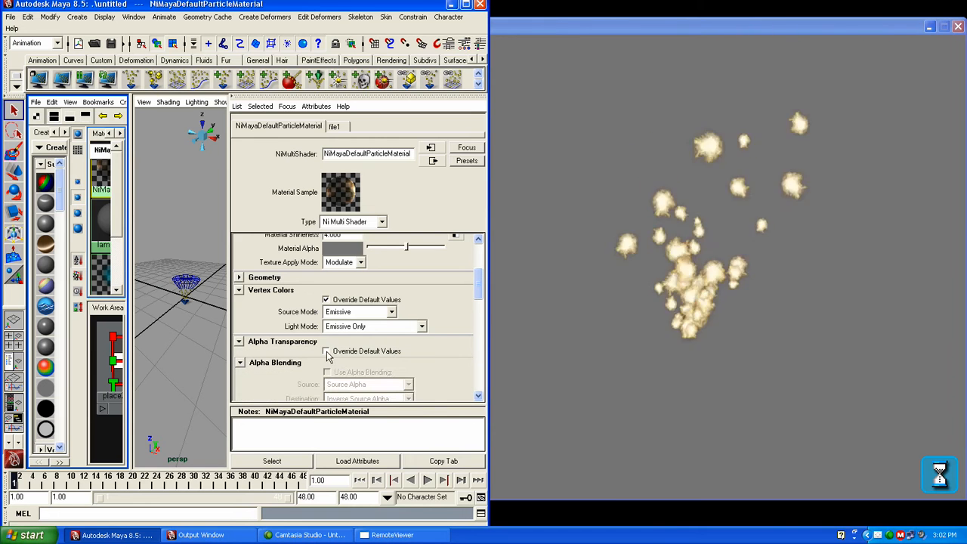
Step: Enable Use Alpha Blending on the particle material with the Destination set to One, and update the remote viewer
scroll(398, 310, down, 3)
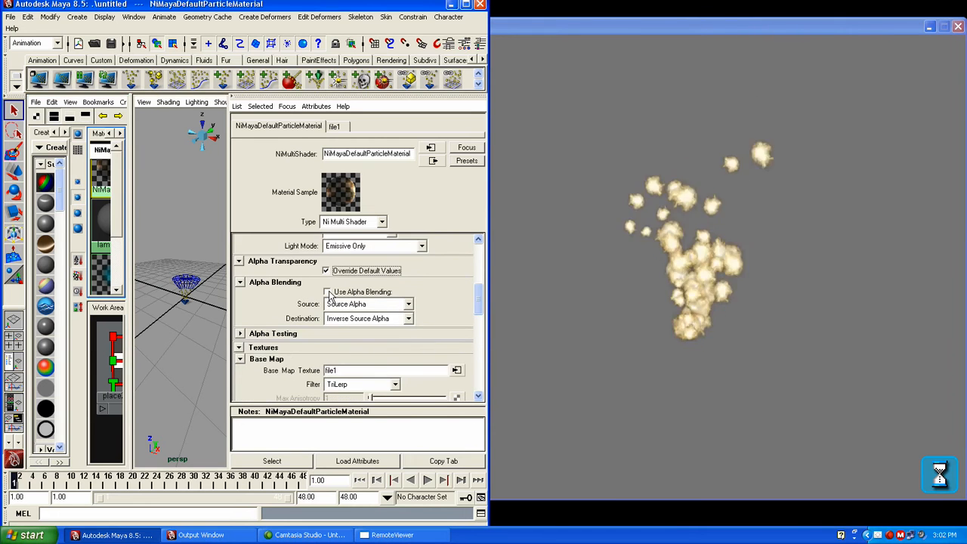
click(381, 318)
click(371, 338)
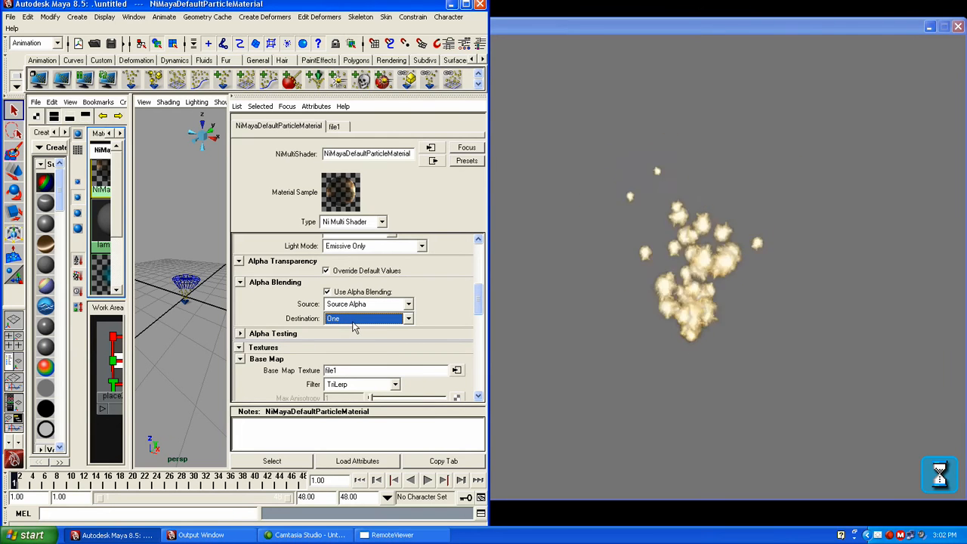
click(107, 79)
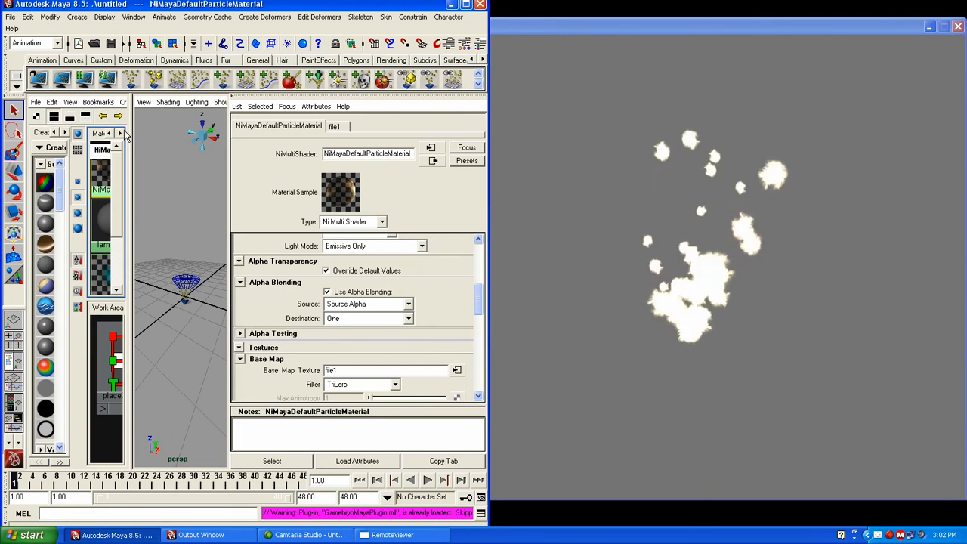
Step: Close the remote viewer and maximize the Maya window
click(751, 57)
click(958, 26)
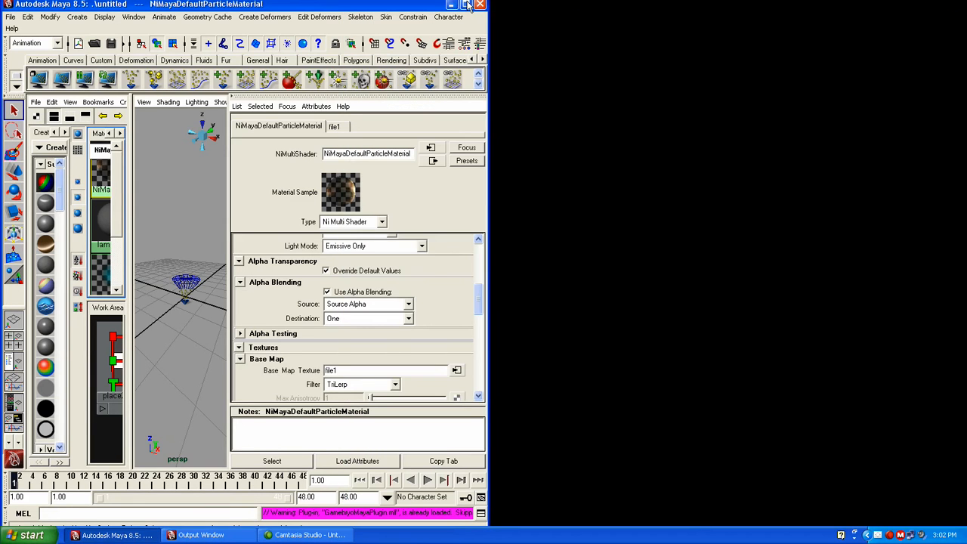
click(466, 6)
Step: Open the scene character_particles.mb from the Desktop without saving the untitled scene
click(9, 21)
click(31, 50)
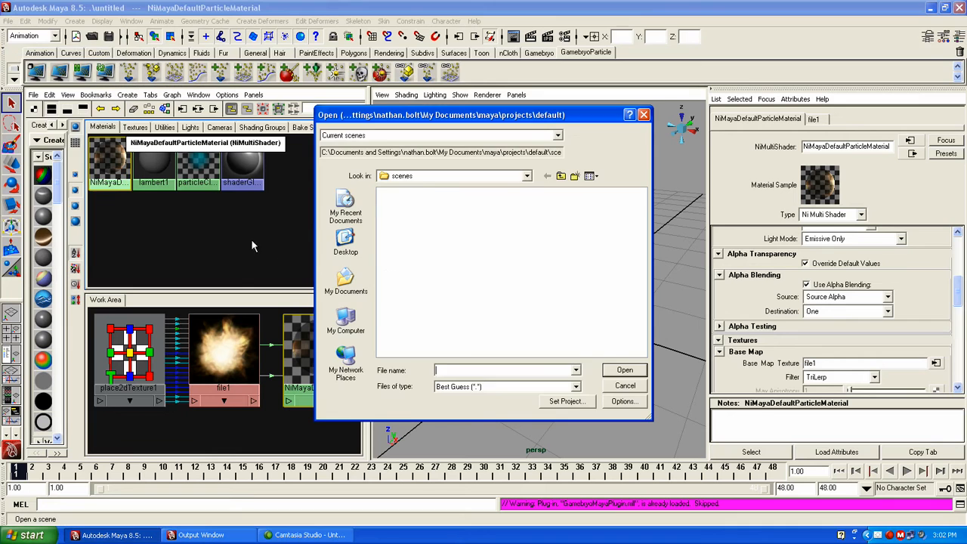
click(346, 243)
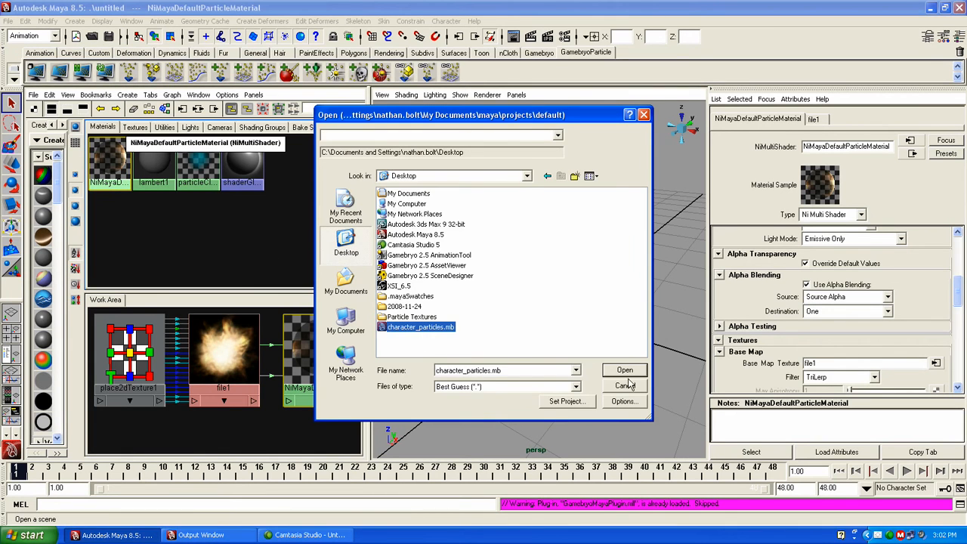
click(625, 370)
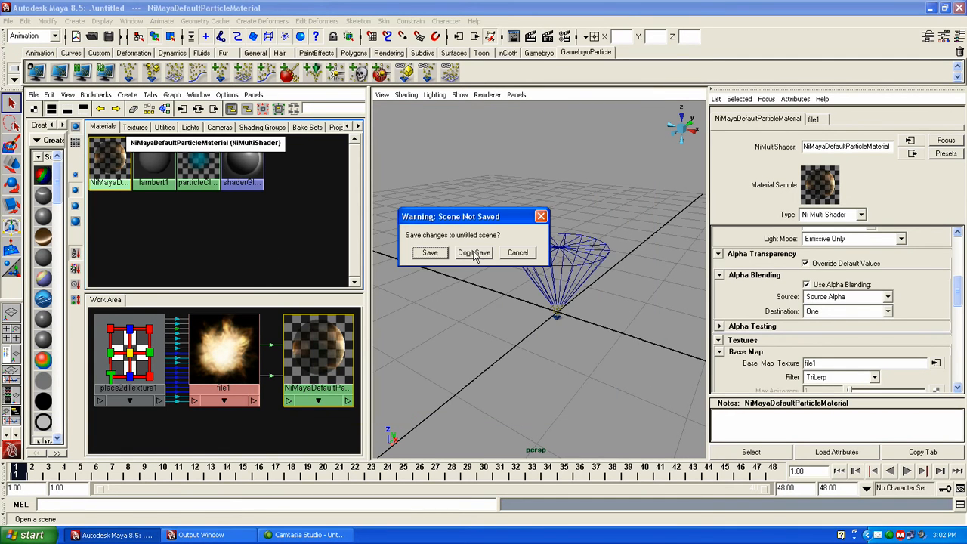
click(474, 253)
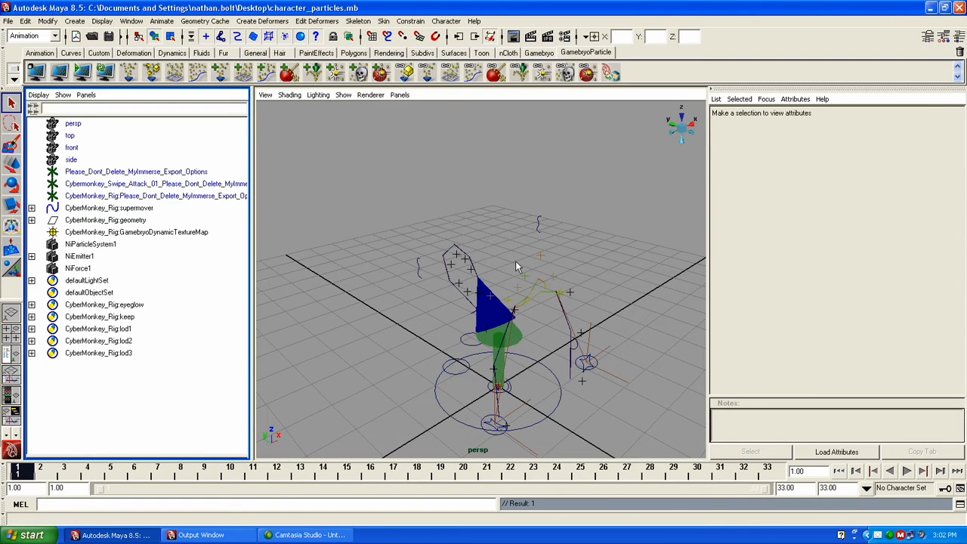
Step: Restore the Maya window to half the screen, start the remote viewer for PC on the [Local] target, and place it beside Maya
click(944, 8)
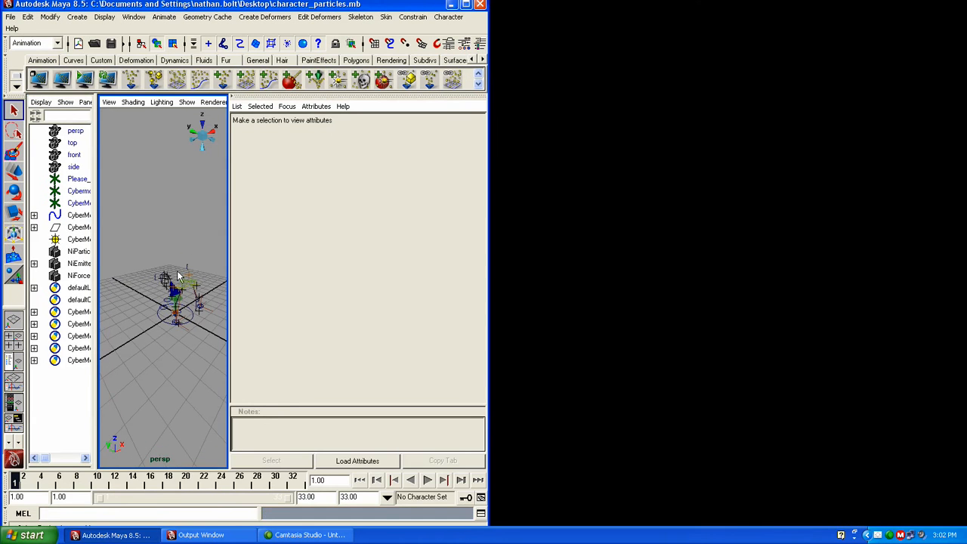
click(63, 81)
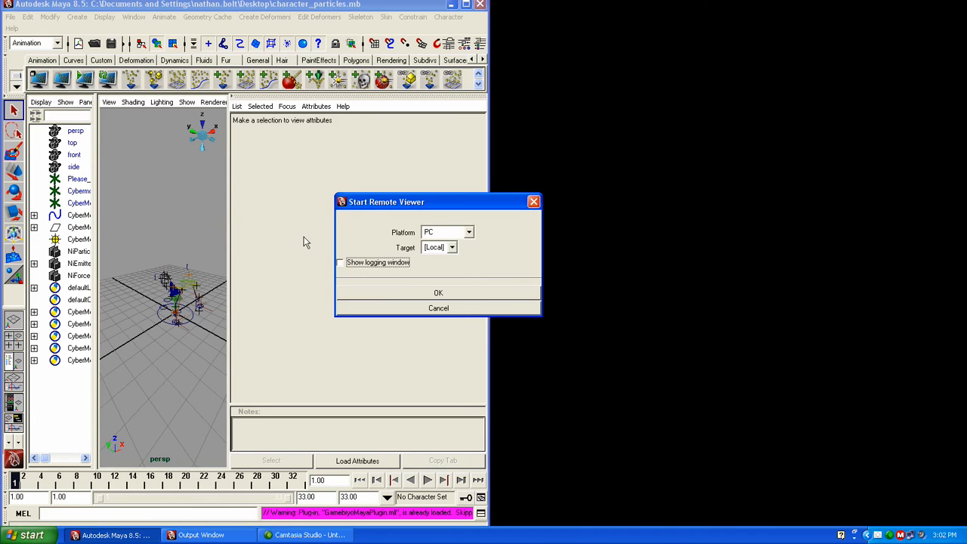
click(439, 293)
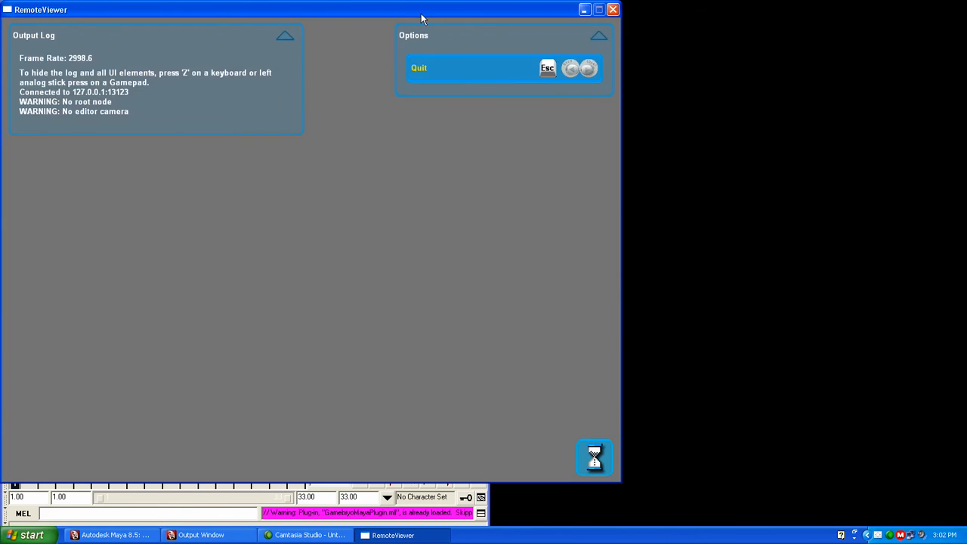
drag(432, 13, 758, 29)
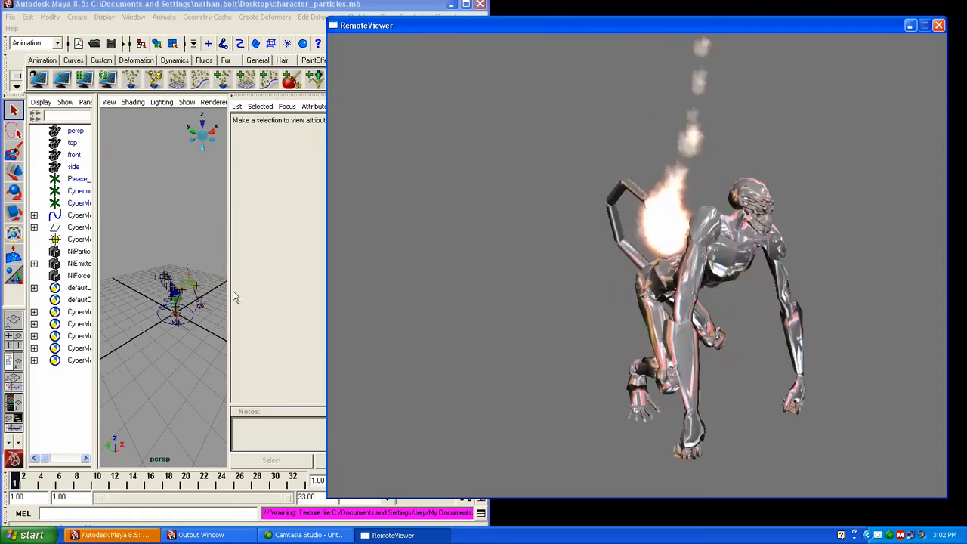
Step: Examine the animated character and its tail flame in the remote viewer from several camera angles
alt+middle_drag(175, 301, 171, 281)
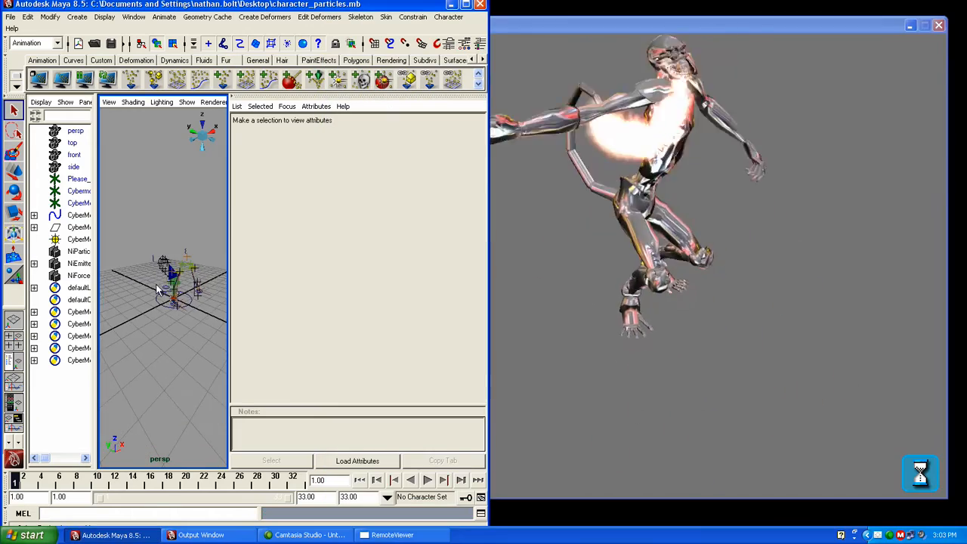
alt+right_drag(171, 281, 202, 282)
alt+middle_drag(203, 282, 168, 308)
alt+right_drag(167, 308, 126, 307)
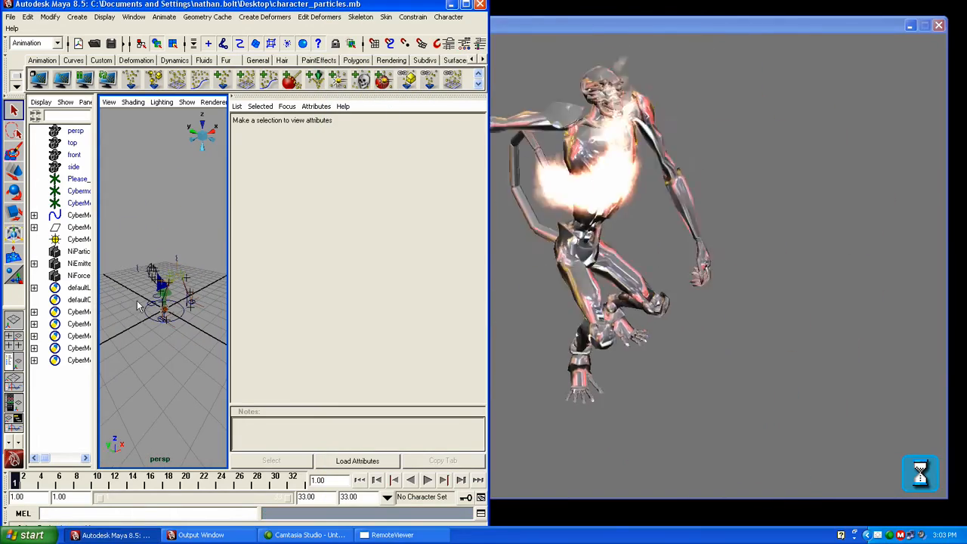
alt+drag(163, 308, 166, 316)
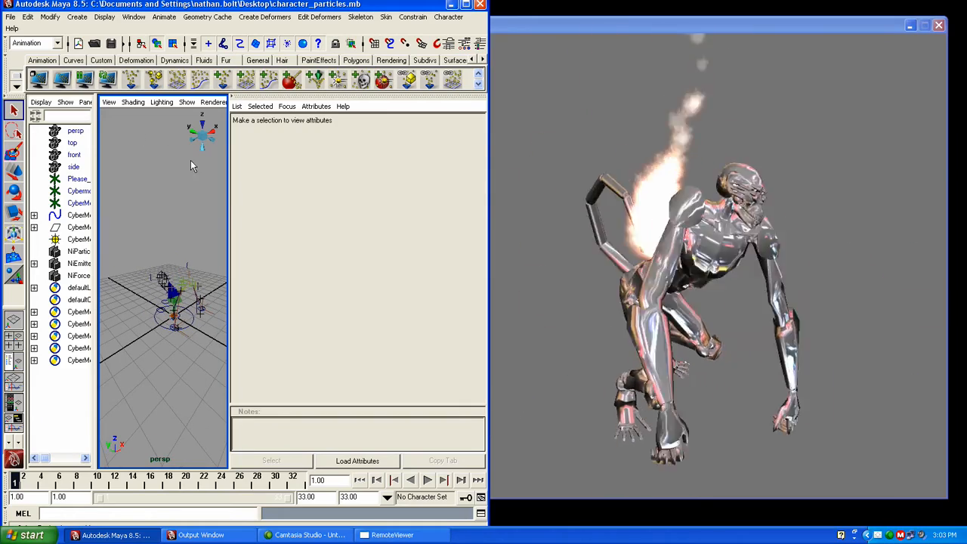
Step: Open the Remote Viewer Options, try ending the playback range at frame 13, and restore the full range of 1 to 33
click(37, 79)
drag(276, 198, 255, 198)
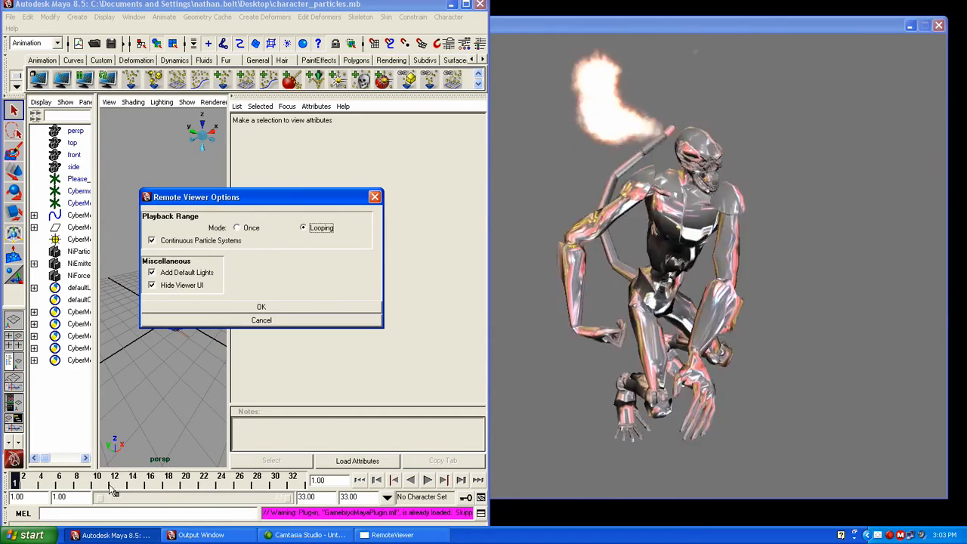
drag(294, 497, 171, 499)
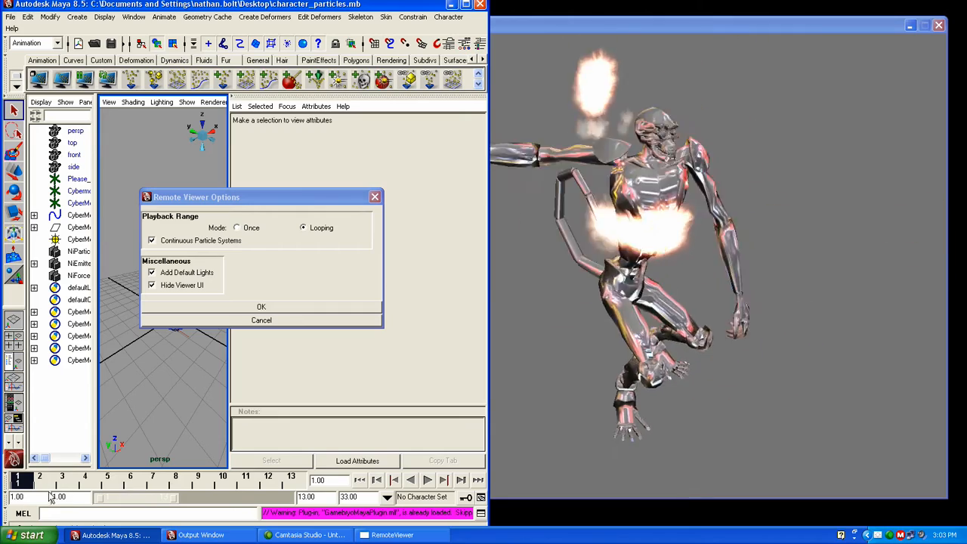
drag(173, 498, 308, 497)
mouse_move(98, 500)
mouse_down()
mouse_move(224, 512)
mouse_move(112, 494)
mouse_move(82, 500)
mouse_up()
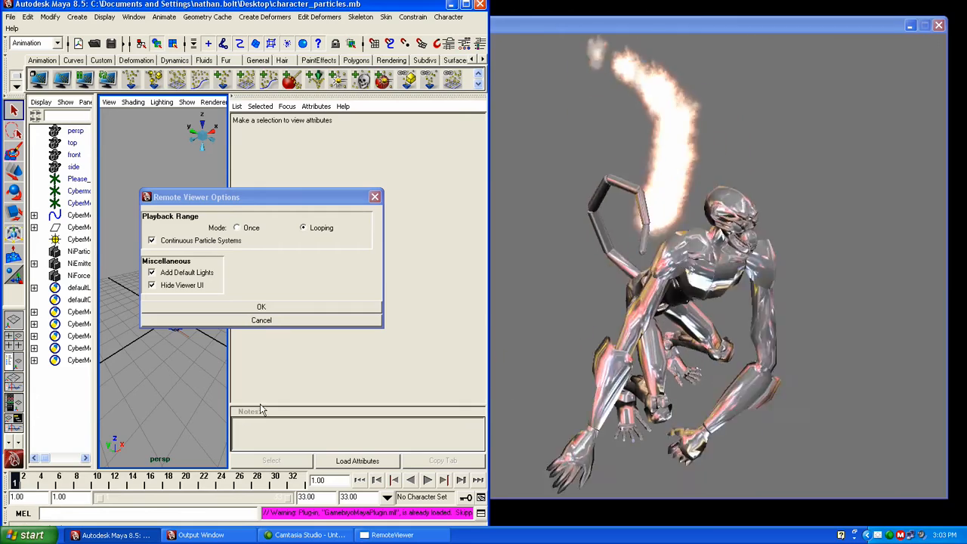
Step: Set the remote viewer's playback mode to Once and turn off Continuous Particle Systems
click(243, 227)
click(257, 309)
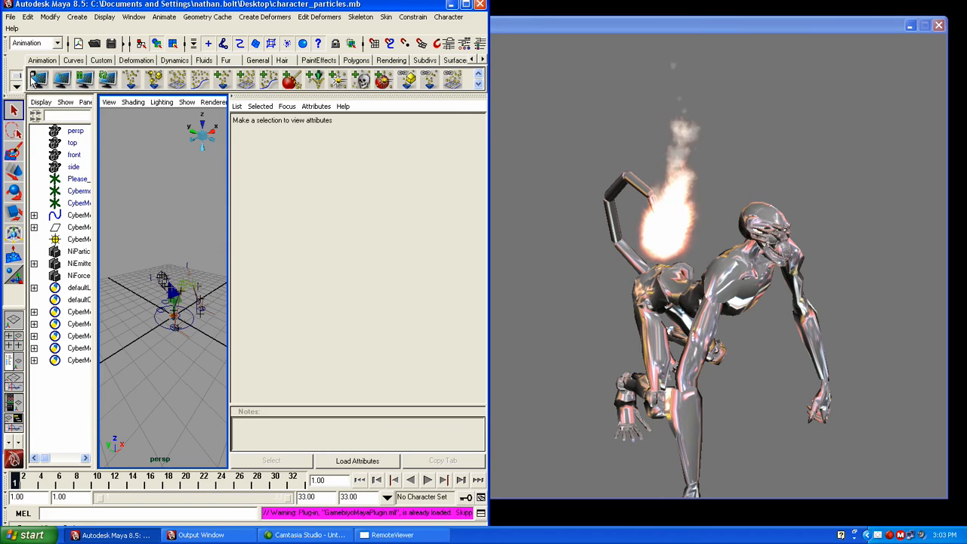
click(39, 80)
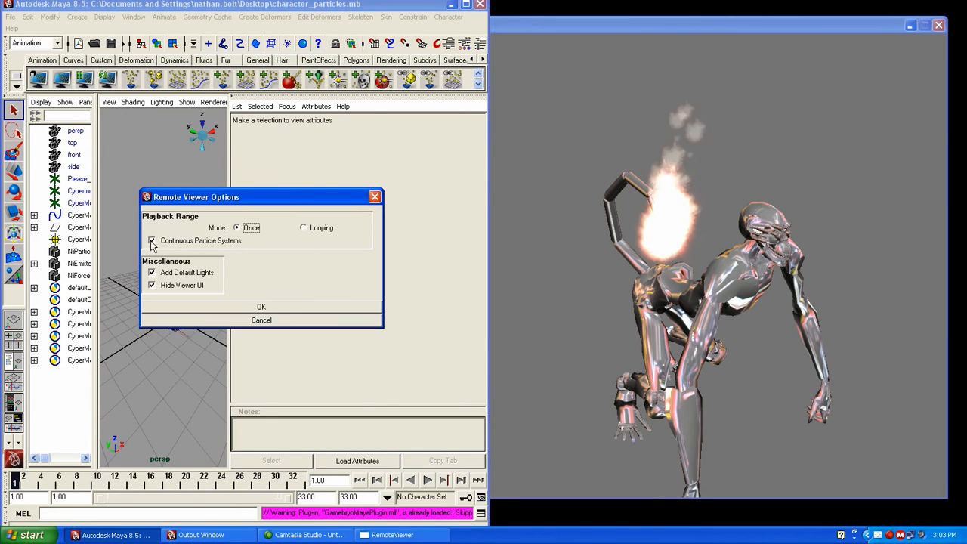
click(206, 309)
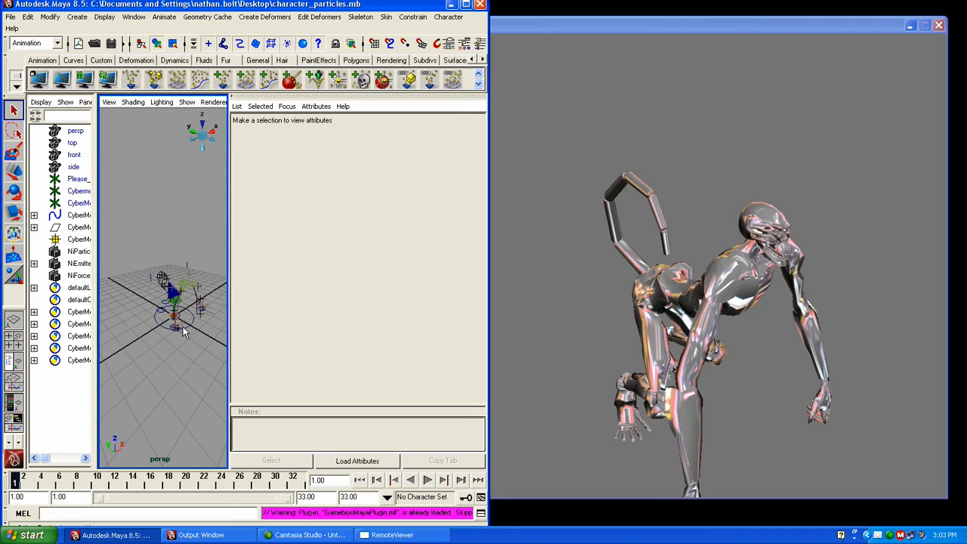
Step: Replay the animation from another camera angle and set the remote viewer's playback mode to Looping
alt+drag(146, 289, 179, 297)
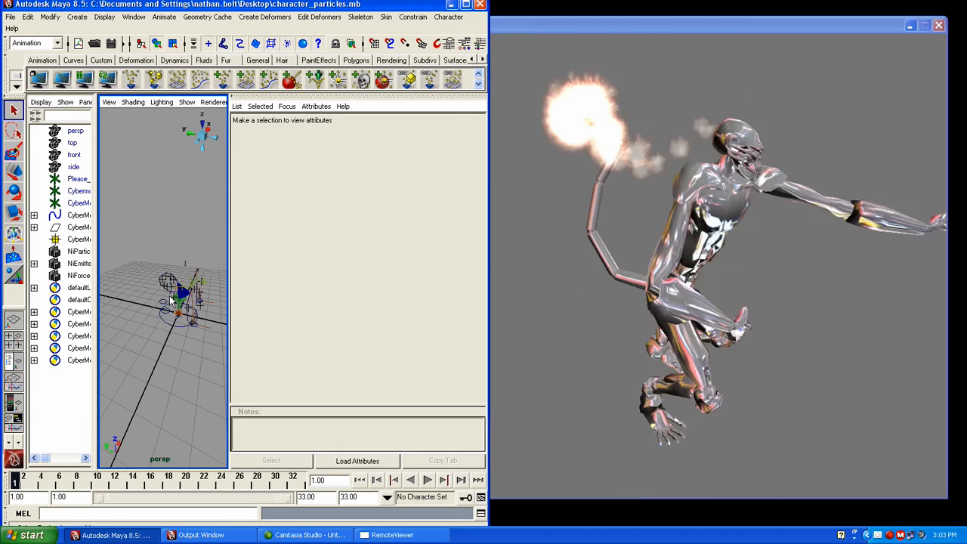
alt+drag(189, 277, 163, 287)
click(37, 79)
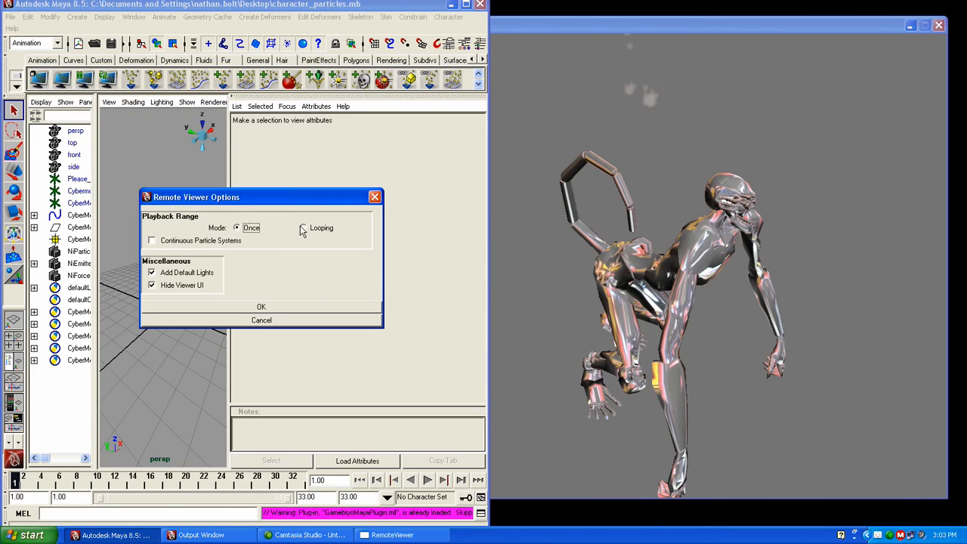
click(231, 309)
Step: Turn Continuous Particle Systems back on for the looping remote viewer playback
mouse_move(198, 300)
alt+mouse_down()
mouse_move(175, 295)
mouse_move(189, 287)
alt+mouse_up()
click(38, 78)
click(151, 241)
click(261, 306)
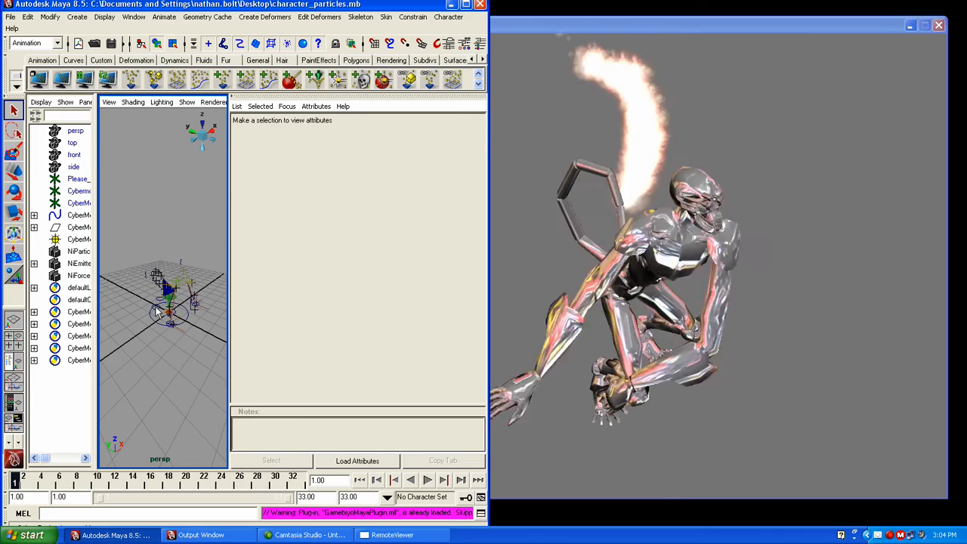
Step: Check the tail flame from another angle and toggle the Continuous Particle Systems option once more
alt+drag(162, 334, 99, 393)
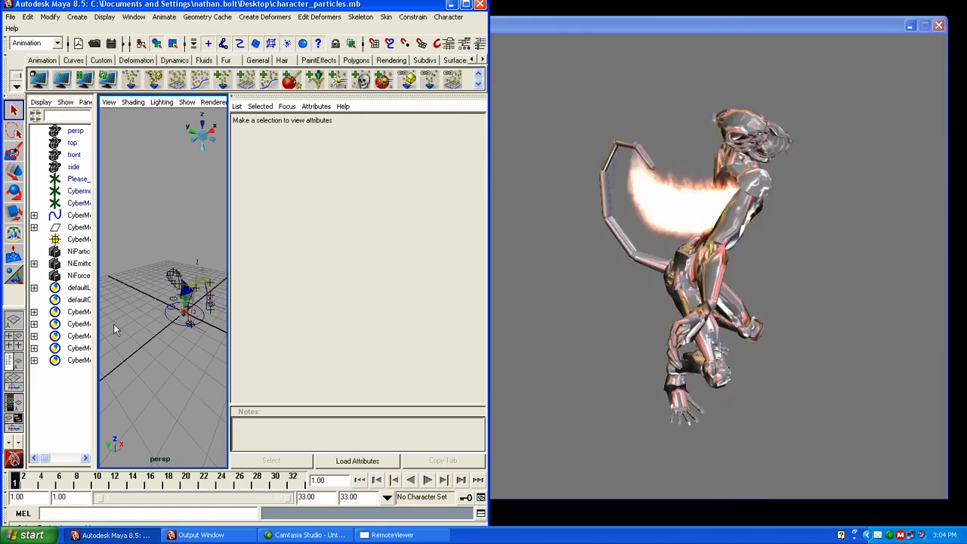
click(62, 78)
click(153, 240)
click(202, 310)
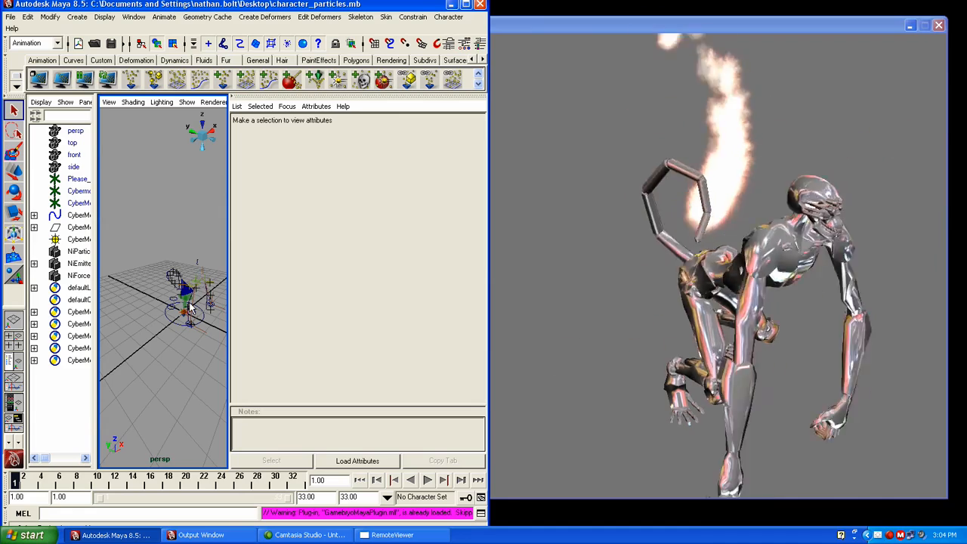